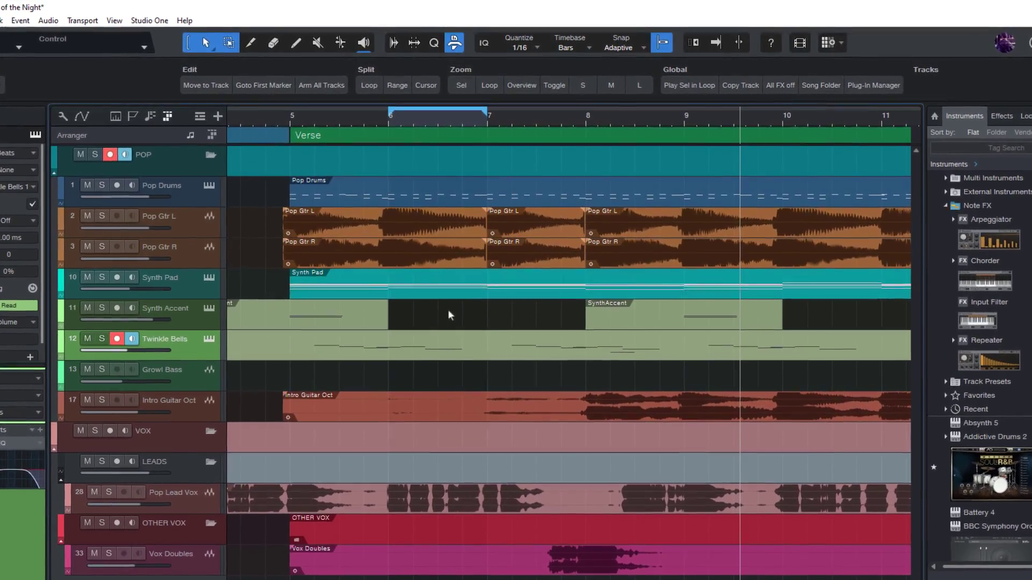
# - Scroll down the arrangement and look through the menus without choosing a command
pyautogui.scroll(-9, 999, 226)
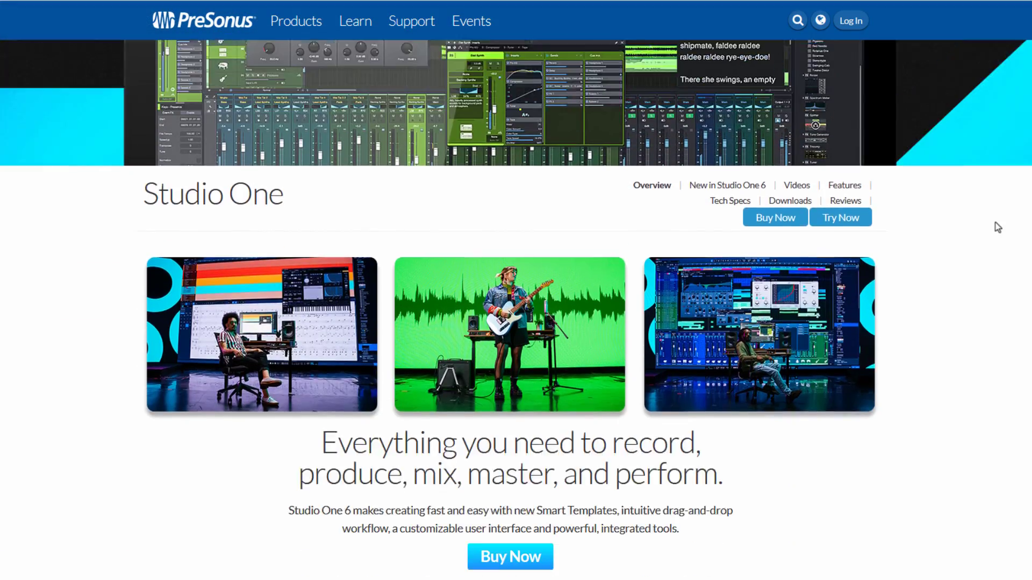
pyautogui.scroll(-13, 998, 227)
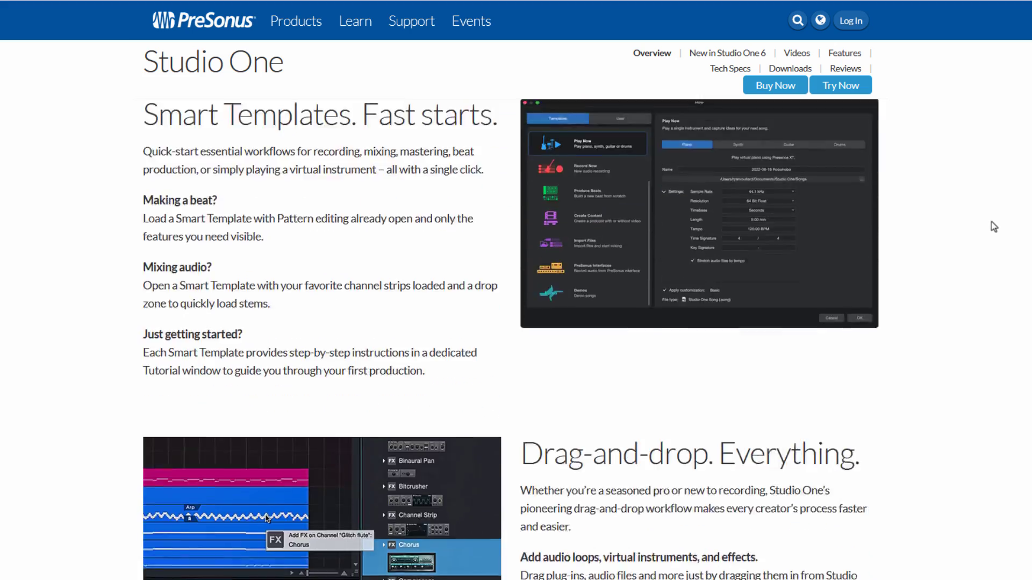
pyautogui.scroll(-16, 989, 227)
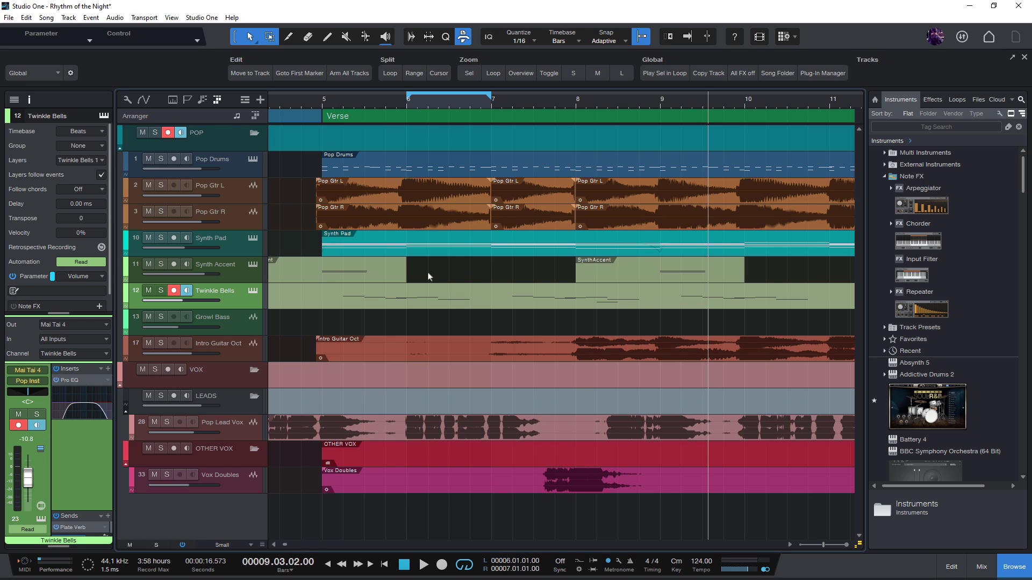
pyautogui.click(91, 17)
pyautogui.click(482, 213)
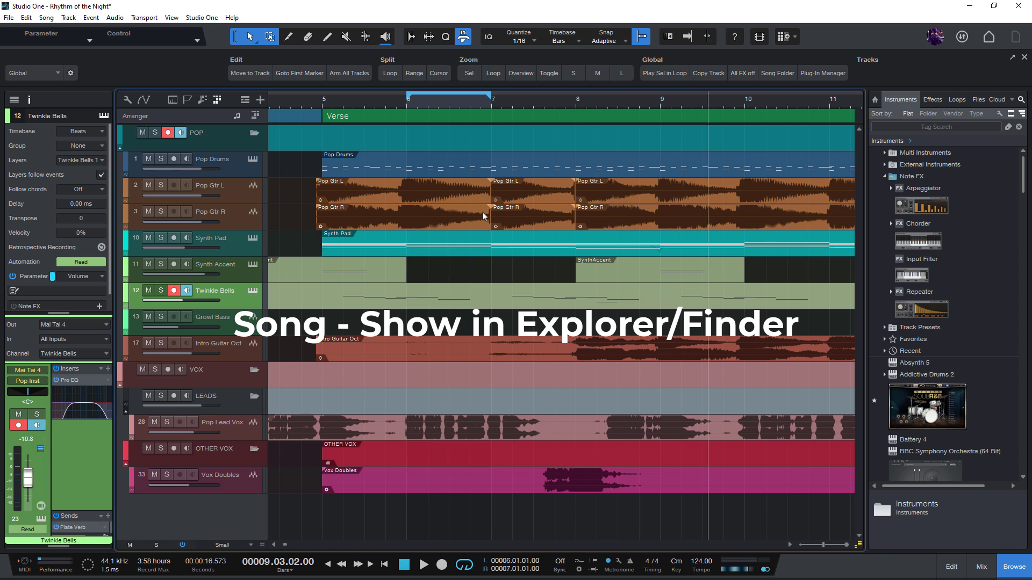
# - Reveal the song's folder in Explorer, close it, then shift the loop range forward to bars 9–10
pyautogui.hotkey('ctrl', 'alt', 'e')
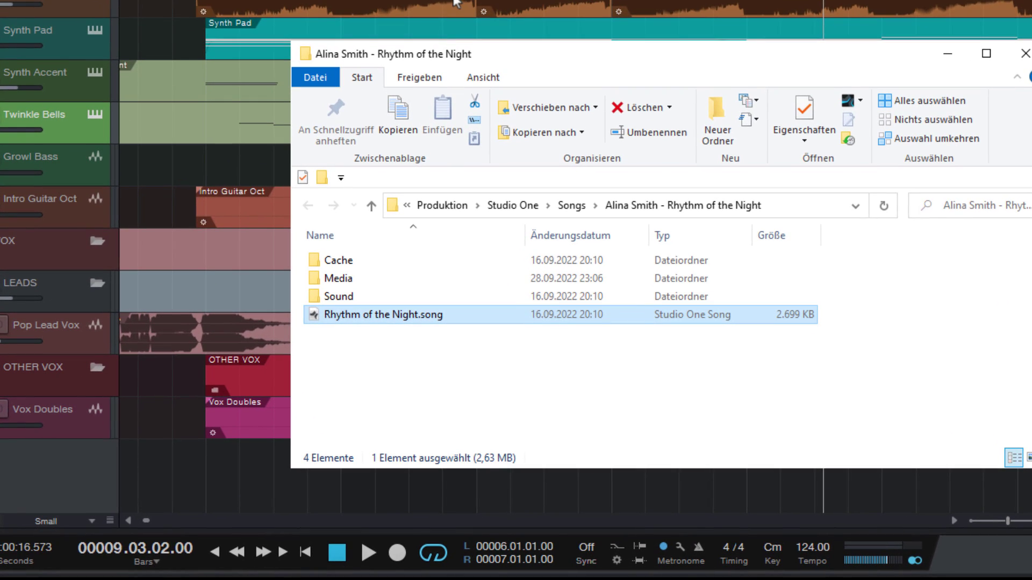
pyautogui.click(454, 3)
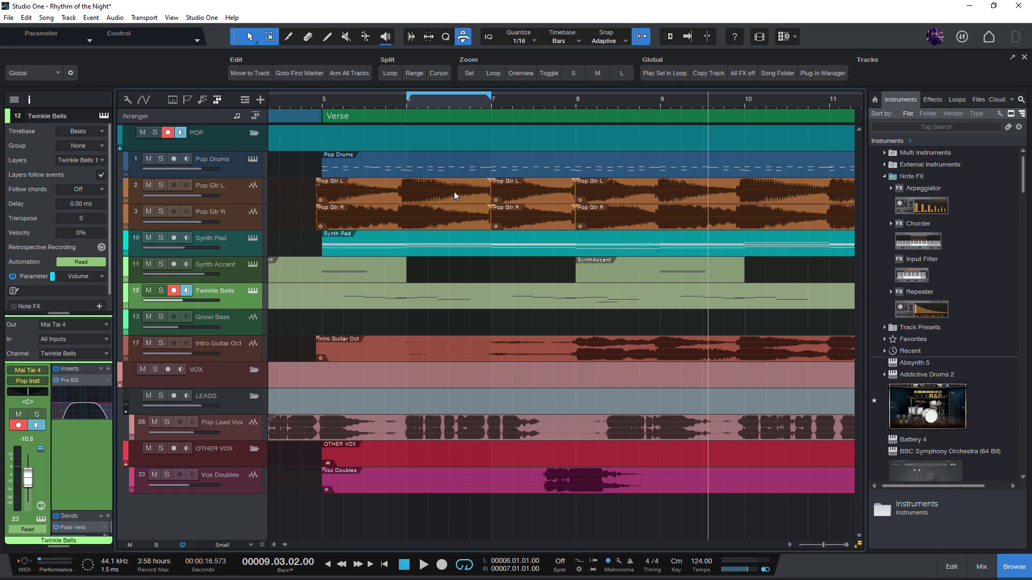
pyautogui.hotkey('shift', 'Right')
pyautogui.hotkey('shift', 'Right')
pyautogui.hotkey('shift', 'Right')
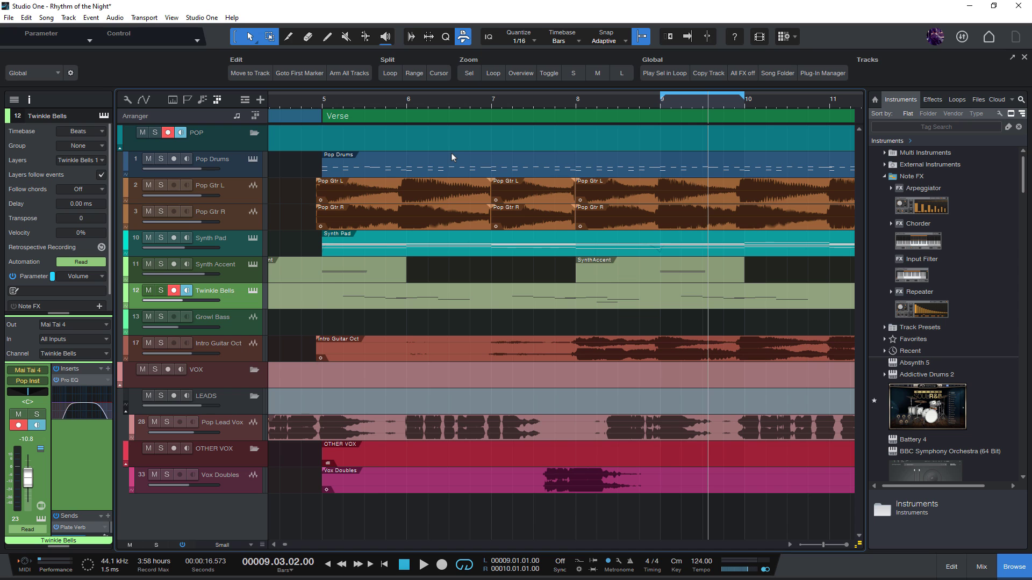
pyautogui.hotkey('shift', 'Left')
pyautogui.hotkey('shift', 'Left')
pyautogui.hotkey('shift', 'Left')
pyautogui.hotkey('ctrl', ',')
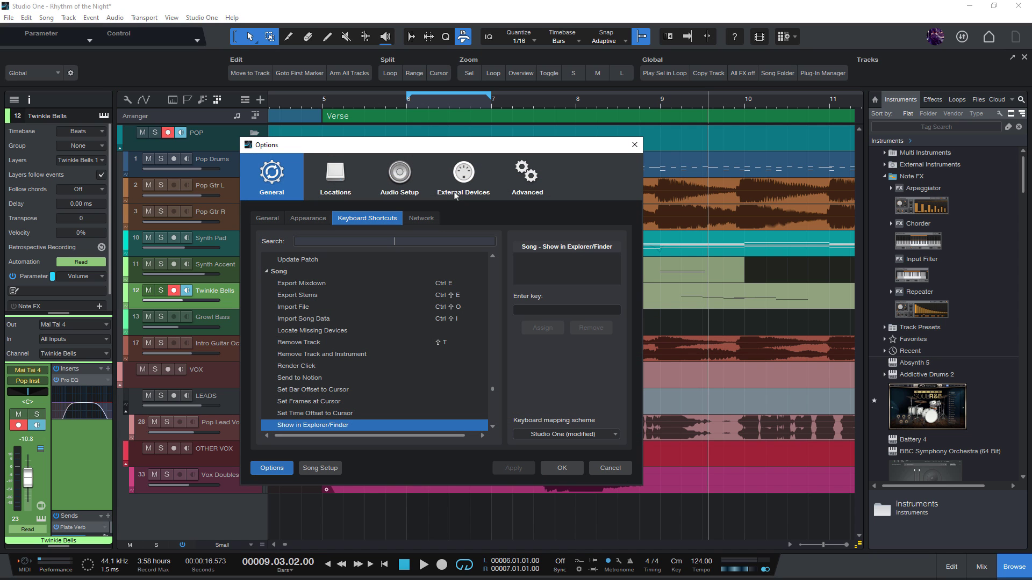
pyautogui.write('shift')
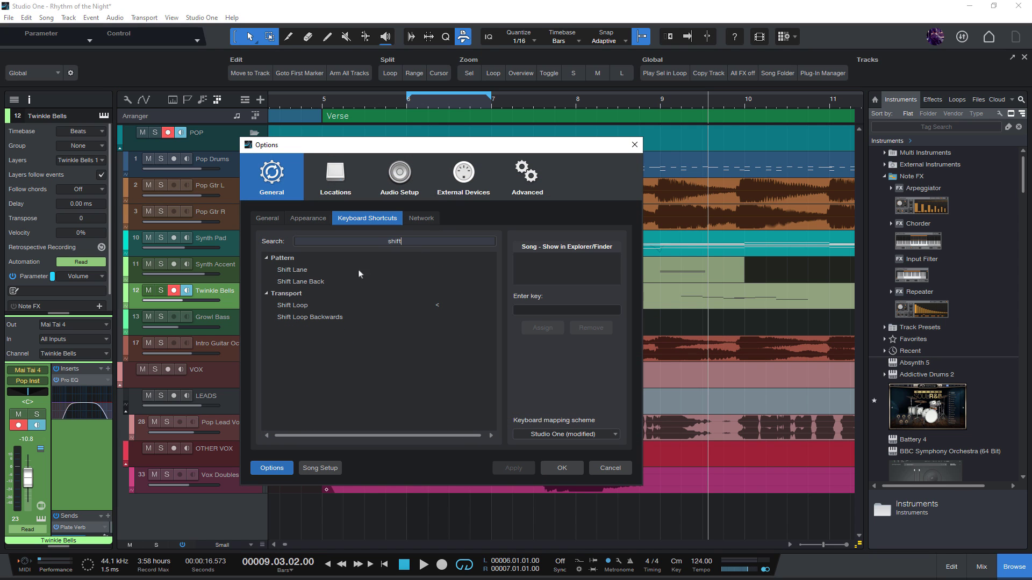
pyautogui.click(344, 305)
pyautogui.press('Escape')
pyautogui.press('less')
pyautogui.press('less')
pyautogui.press('less')
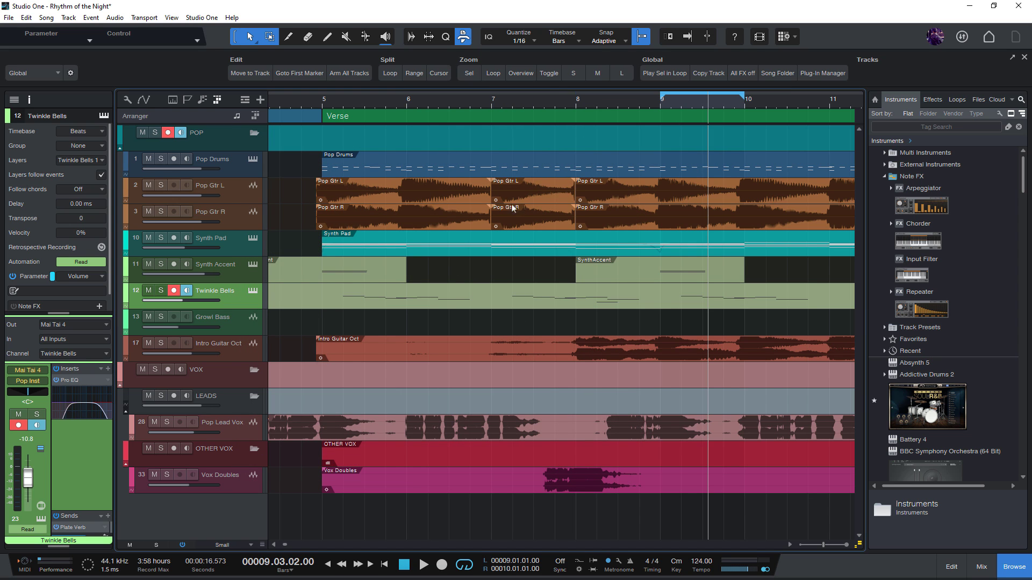
# - Place the playhead near bar 7, zoom in, and add a new empty button to the Edit macro group
pyautogui.click(549, 189)
pyautogui.press('e')
pyautogui.rightClick(244, 70)
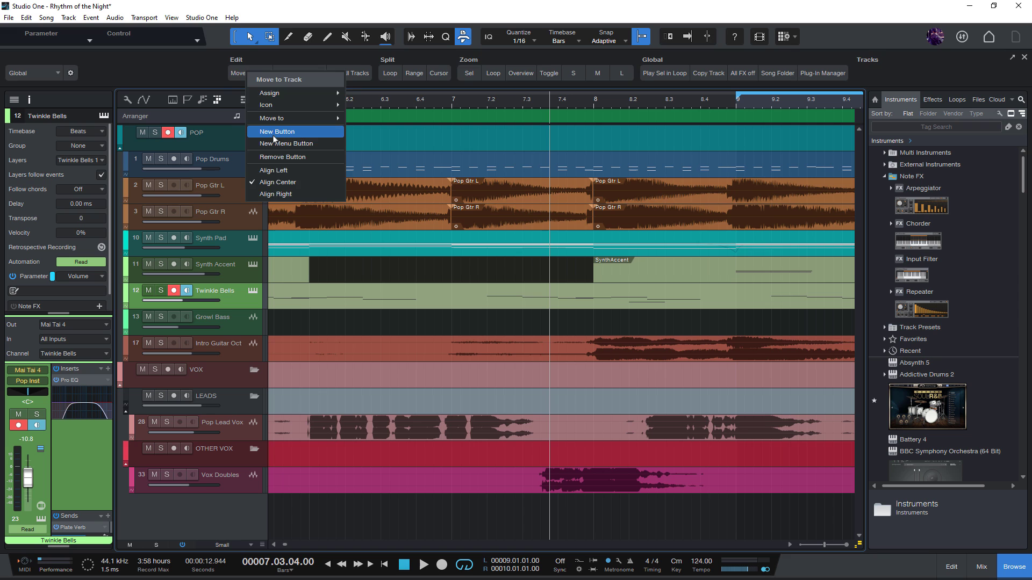
pyautogui.click(272, 135)
# - Assign the Shift Loop command to the new macro button
pyautogui.rightClick(229, 76)
pyautogui.moveTo(297, 102)
pyautogui.click(366, 98)
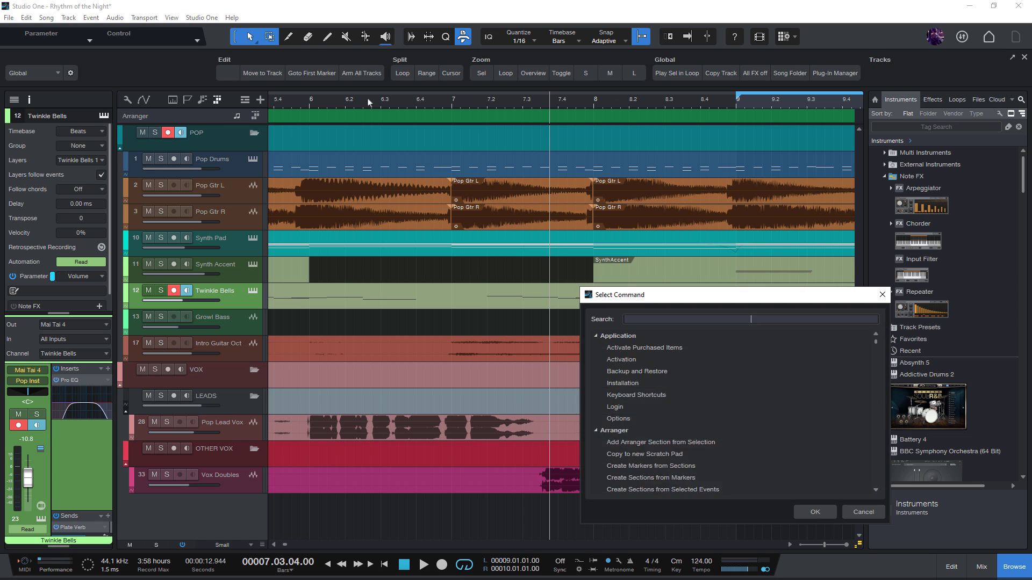
pyautogui.write('shift l')
pyautogui.doubleClick(639, 383)
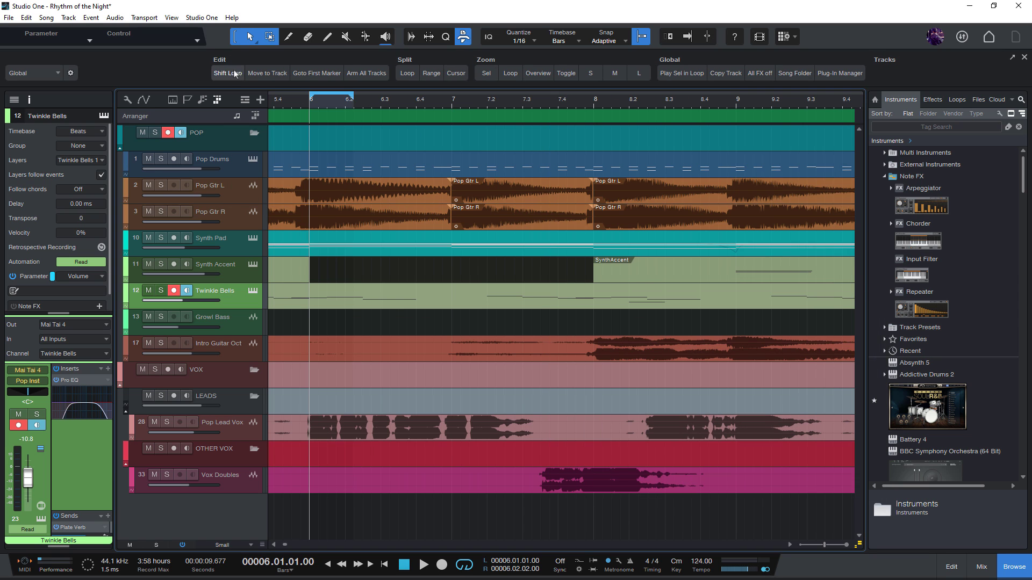
# - Use the new button three times to move the loop range to 7.02.01–7.03.02
pyautogui.click(228, 73)
pyautogui.click(228, 73)
pyautogui.click(228, 74)
pyautogui.click(228, 73)
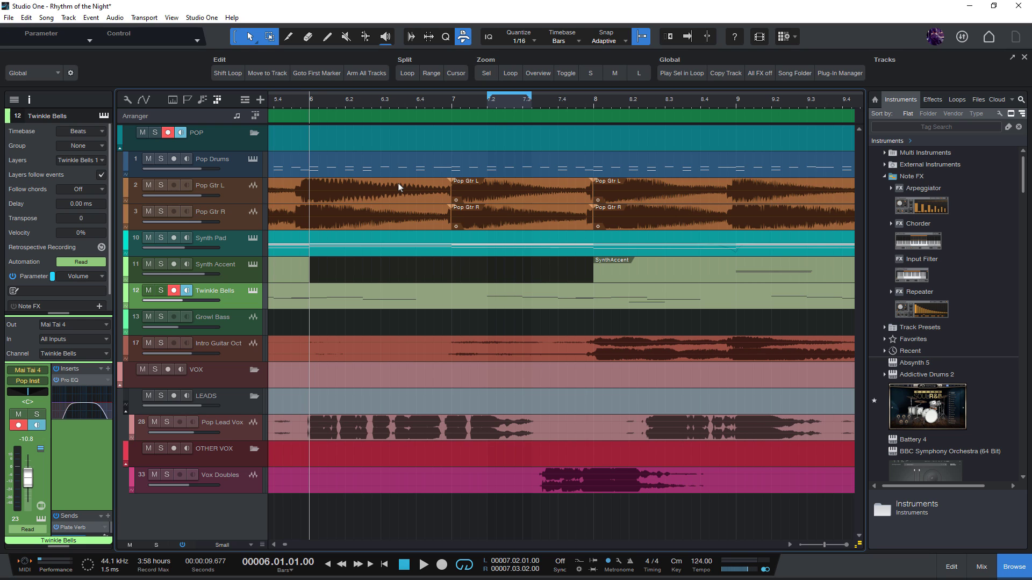
# - Keep the Global macro page, zoom in, and select the Pop Gtr L event at bar 7
pyautogui.click(26, 73)
pyautogui.click(92, 88)
pyautogui.press('e')
pyautogui.click(532, 191)
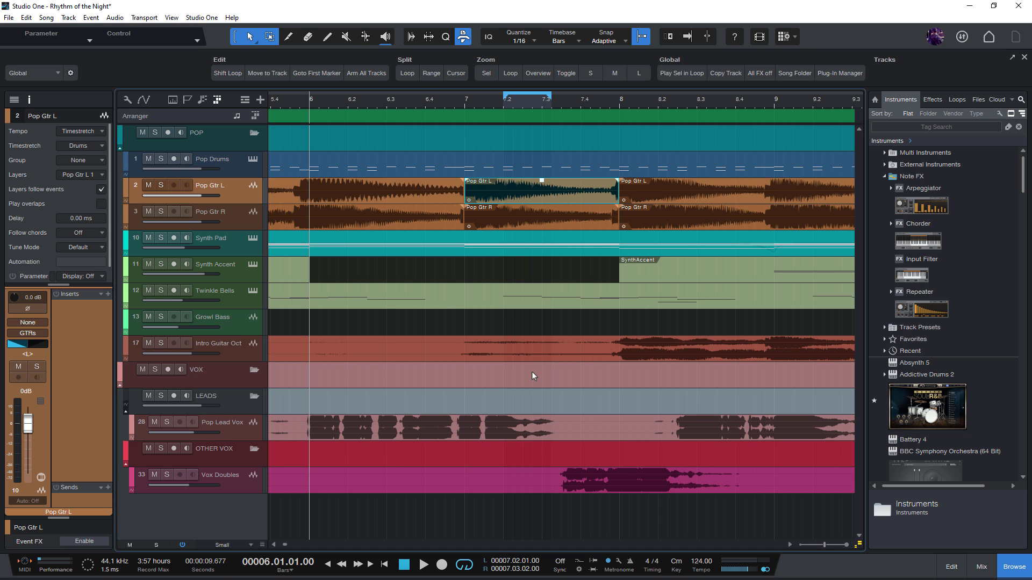
# - Browse the 'show' commands in Find Command, dismiss it, and scroll the view to the event
pyautogui.hotkey('ctrl', 'Return')
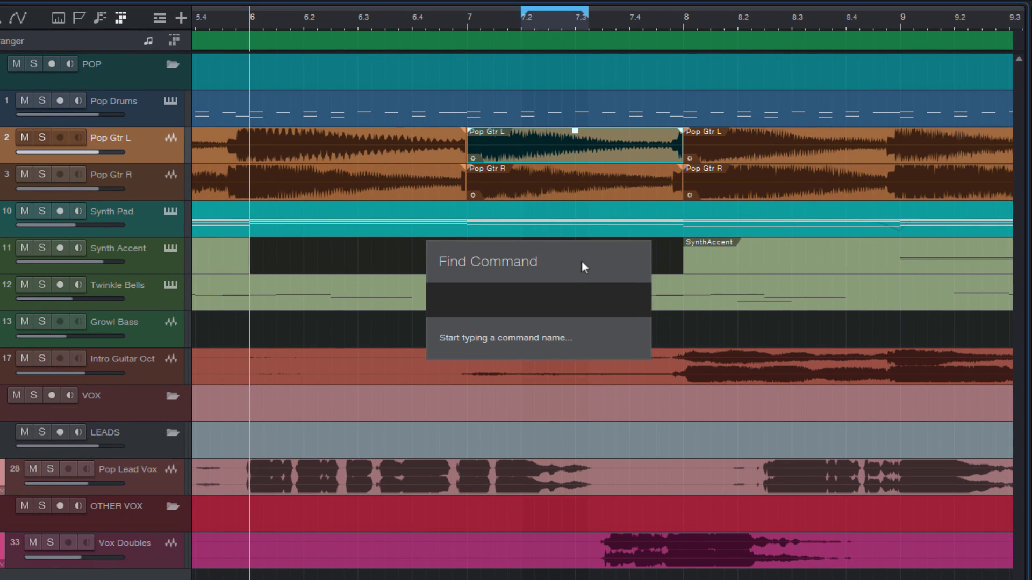
pyautogui.write('show')
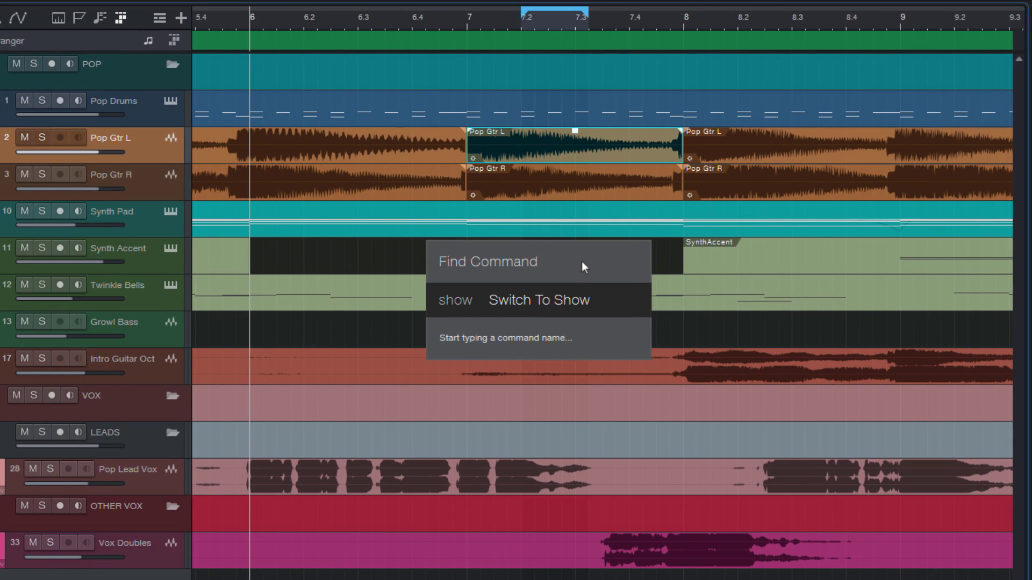
pyautogui.press('Down')
pyautogui.press('Down')
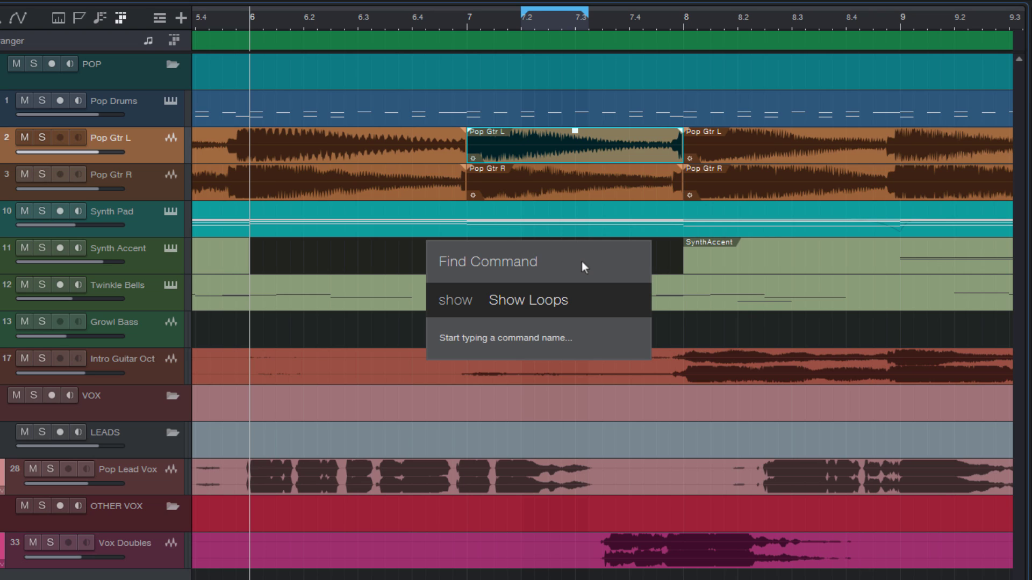
pyautogui.press('Return')
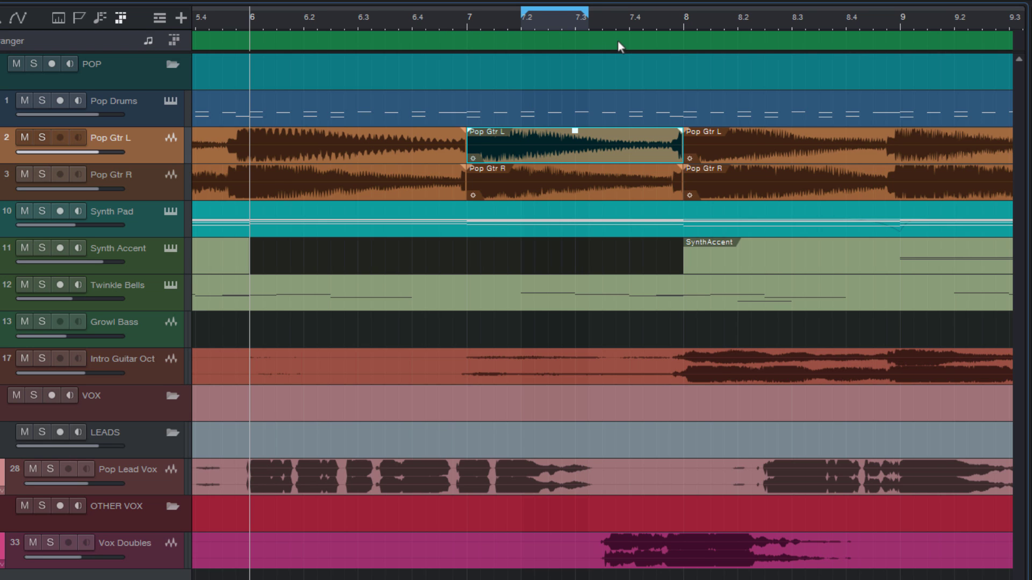
pyautogui.scroll(2, 855, 250)
pyautogui.hscroll(3, 904, 549)
pyautogui.hscroll(2, 904, 550)
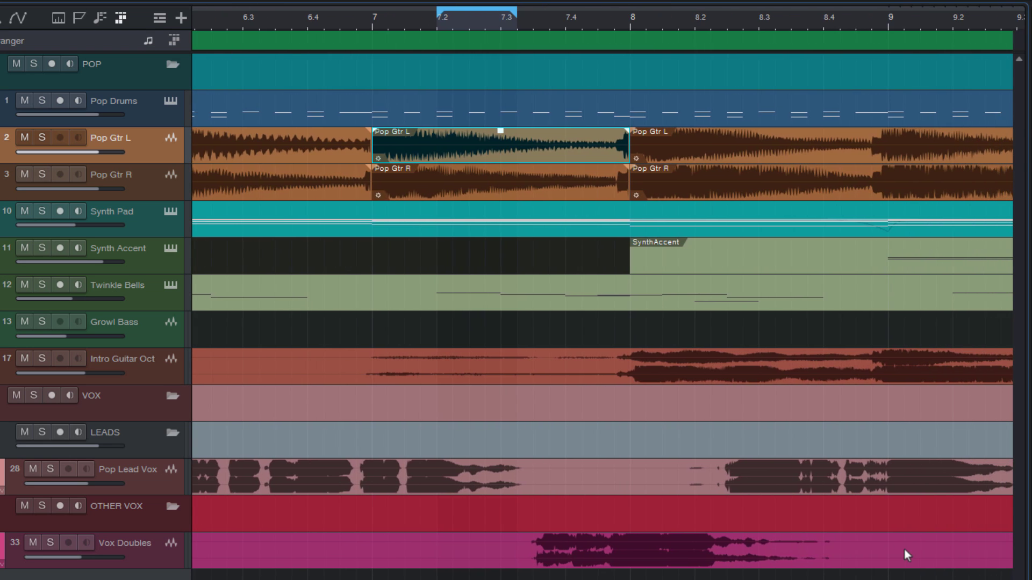
# - Search 'split at' in Find Command and run Split at Grid on the guitar event
pyautogui.hotkey('ctrl', 'Return')
pyautogui.write('split at')
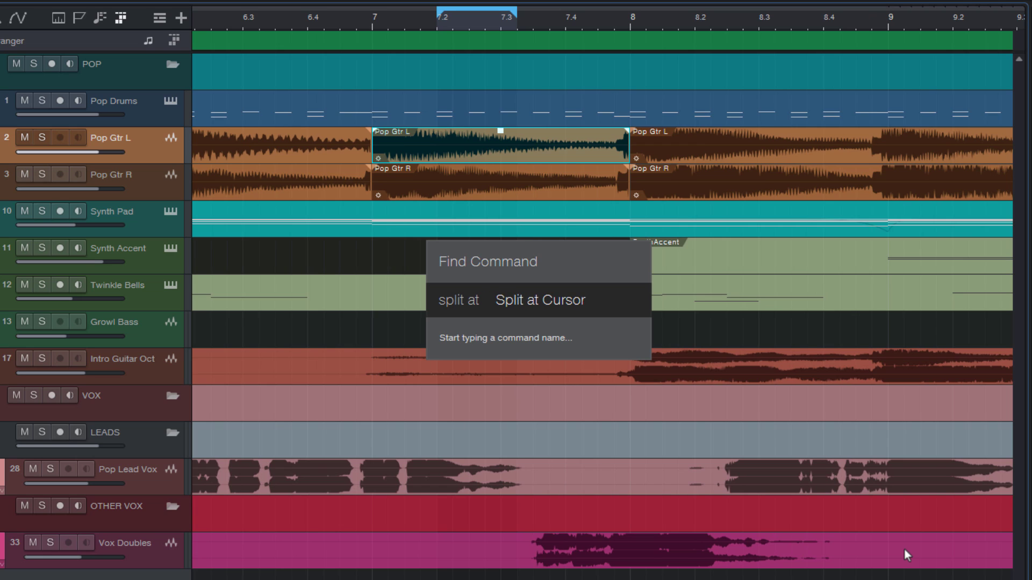
pyautogui.press('Down')
pyautogui.press('Down')
pyautogui.press('Up')
pyautogui.press('Up')
pyautogui.press('Down')
pyautogui.press('Up')
pyautogui.press('Down')
pyautogui.press('Down')
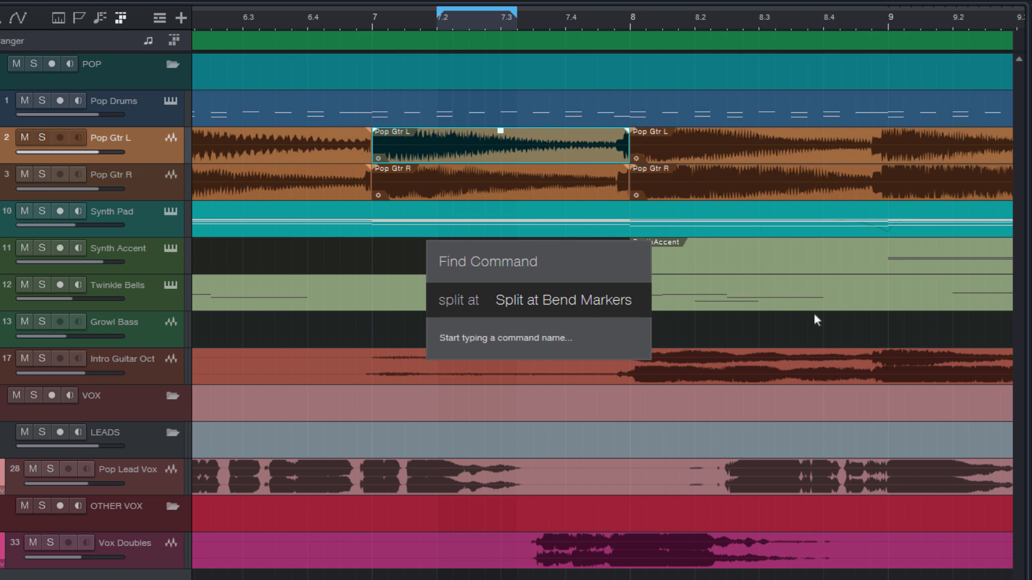
pyautogui.press('Up')
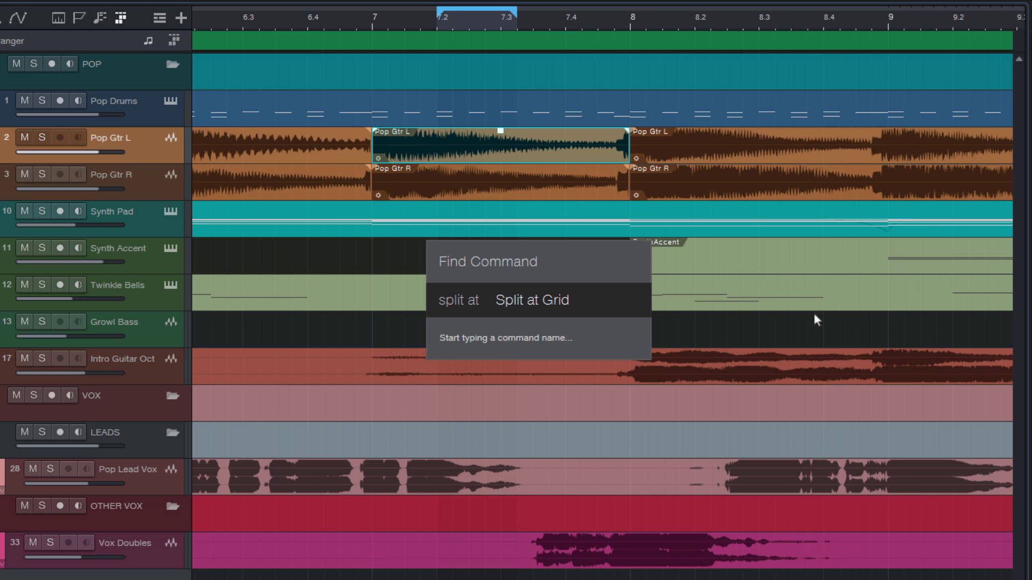
pyautogui.press('Return')
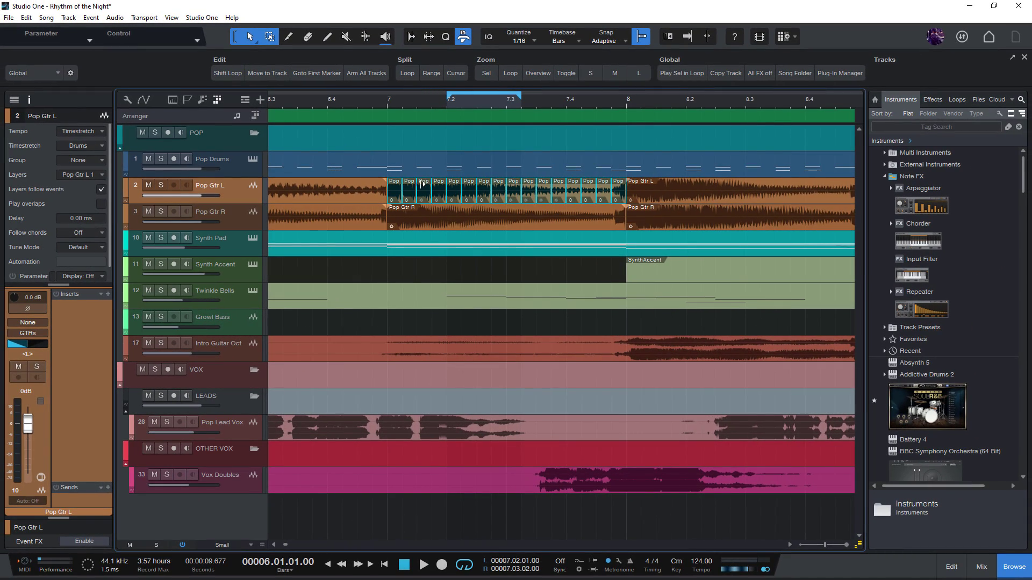
# - Zoom out to show up to bar 16 and deselect the sliced guitar event
pyautogui.press('w')
pyautogui.press('w')
pyautogui.press('w')
pyautogui.press('w')
pyautogui.press('w')
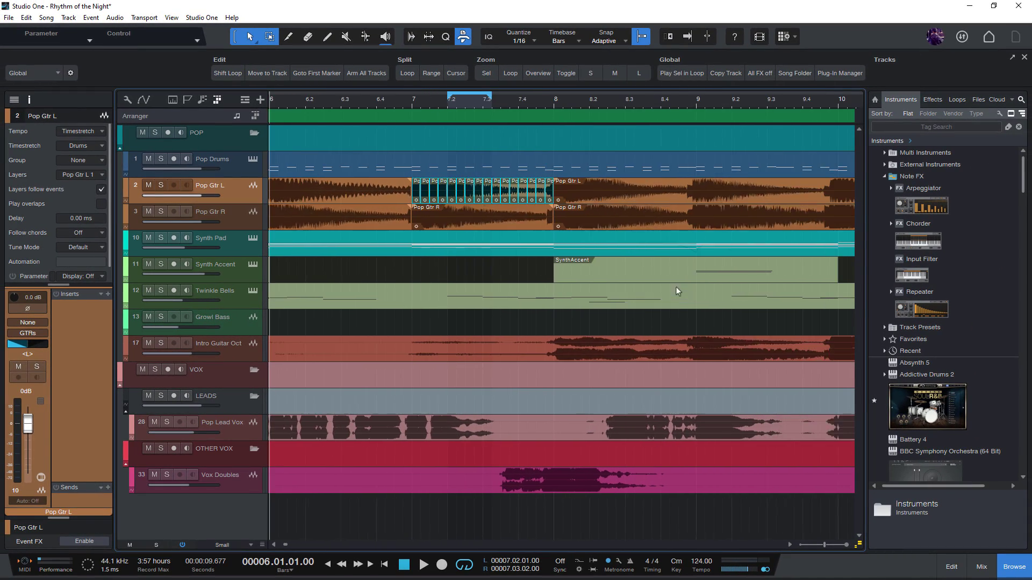
pyautogui.press('w')
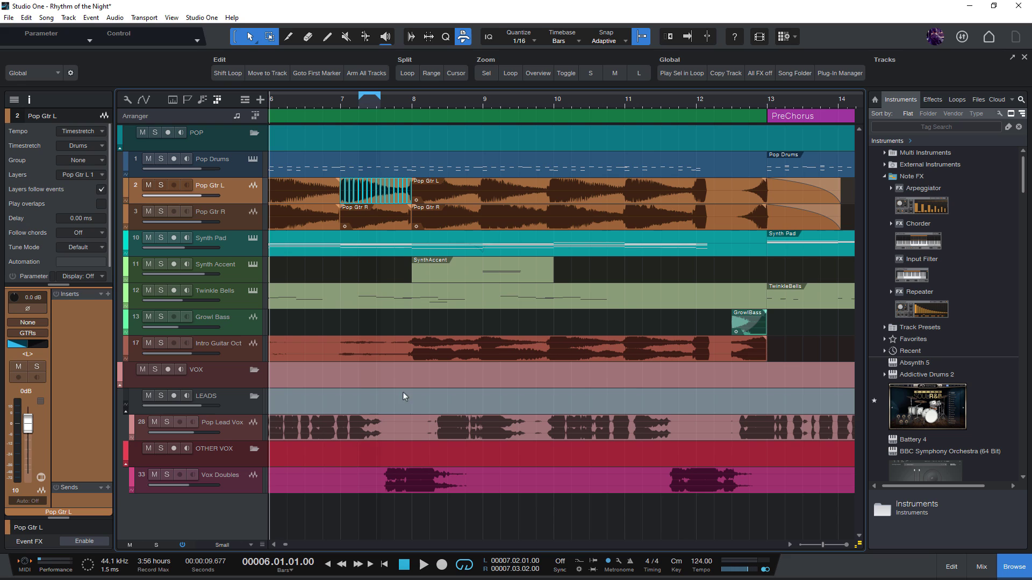
pyautogui.click(437, 324)
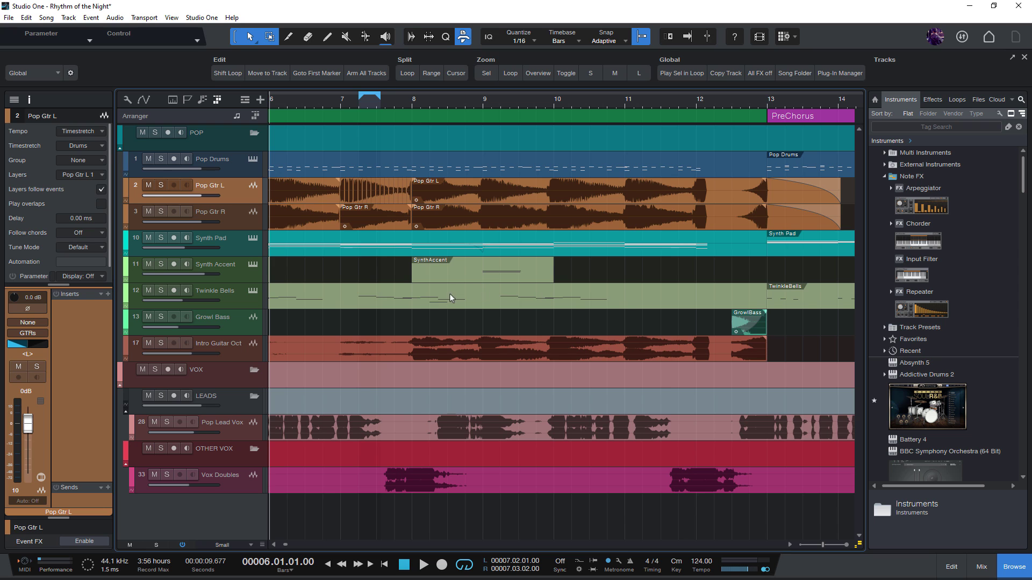
pyautogui.press('w')
pyautogui.press('w')
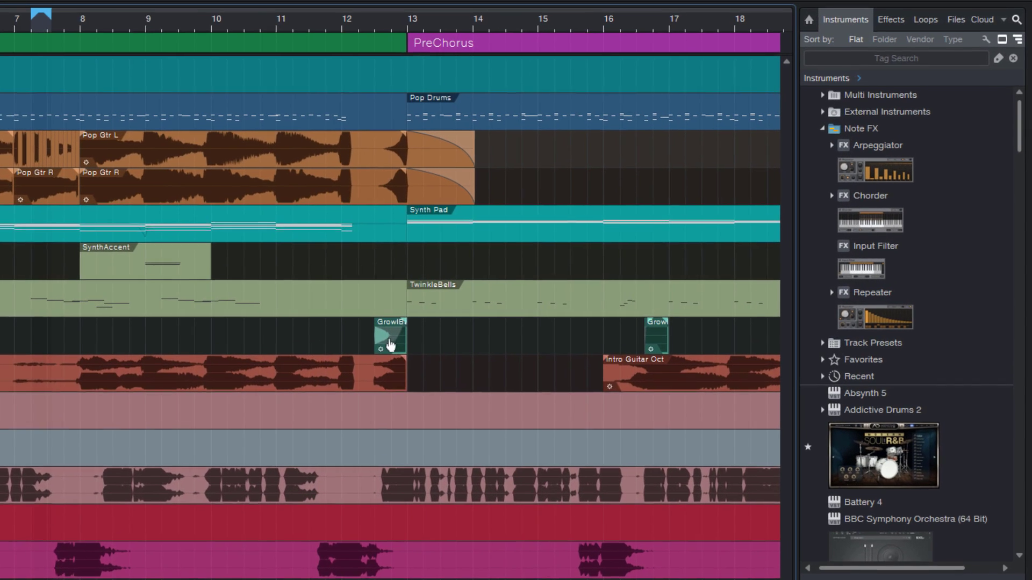
# - Select the Growl Bass clip near bar 12 and run Select in Pool via a 'select in p' search
pyautogui.click(472, 328)
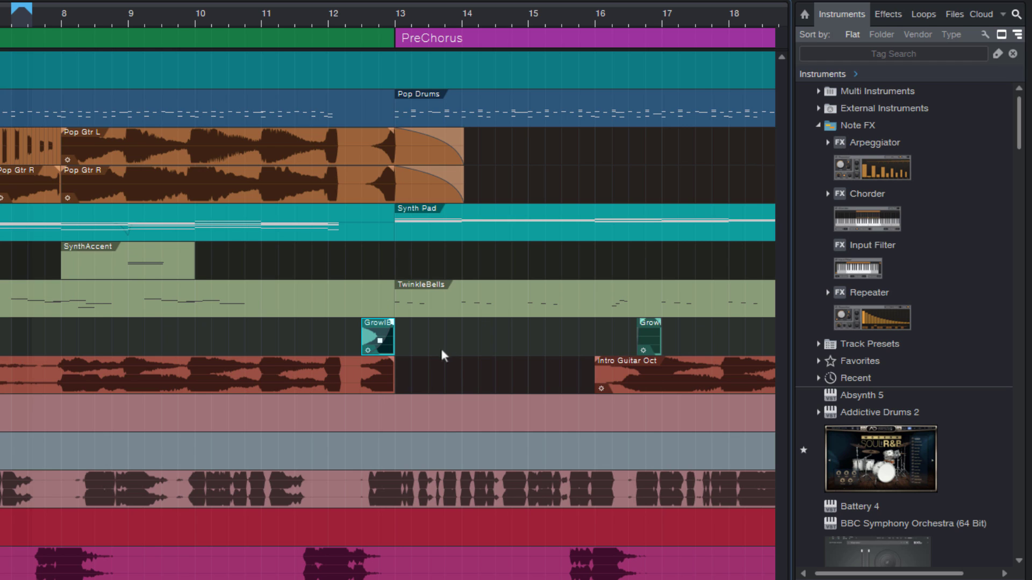
pyautogui.hotkey('ctrl', 'space')
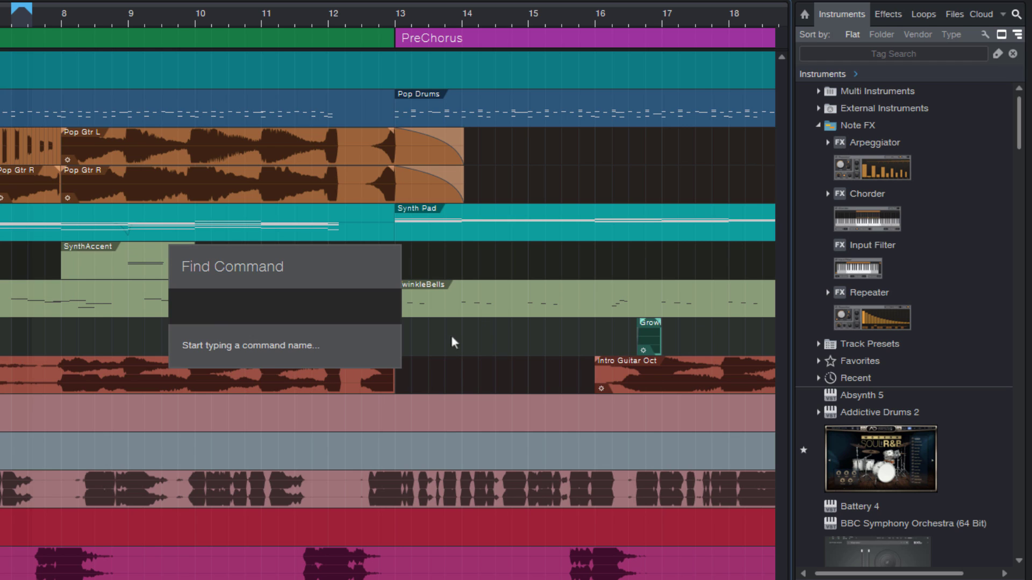
pyautogui.write('select in p')
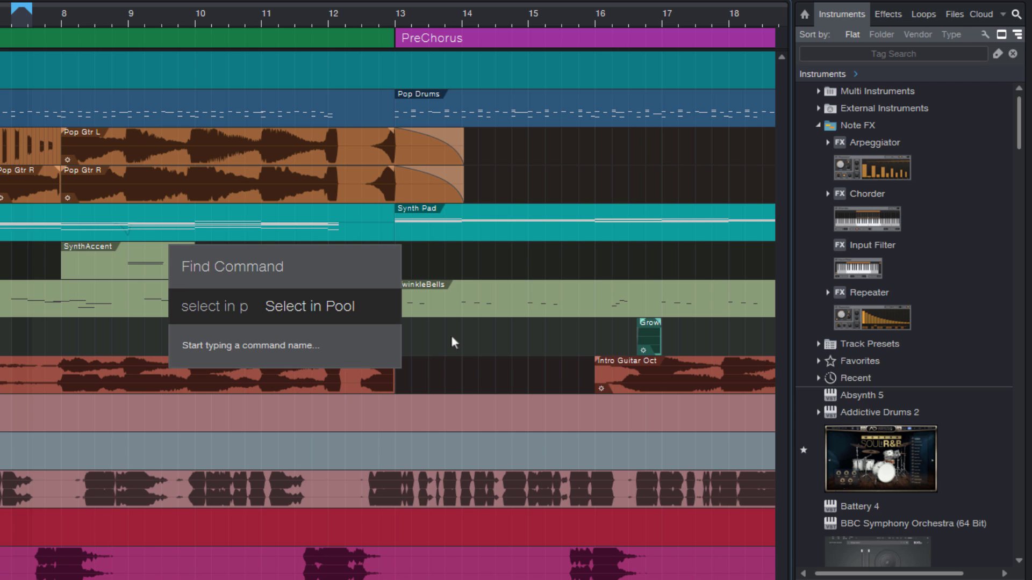
pyautogui.press('Return')
pyautogui.scroll(-3, 875, 473)
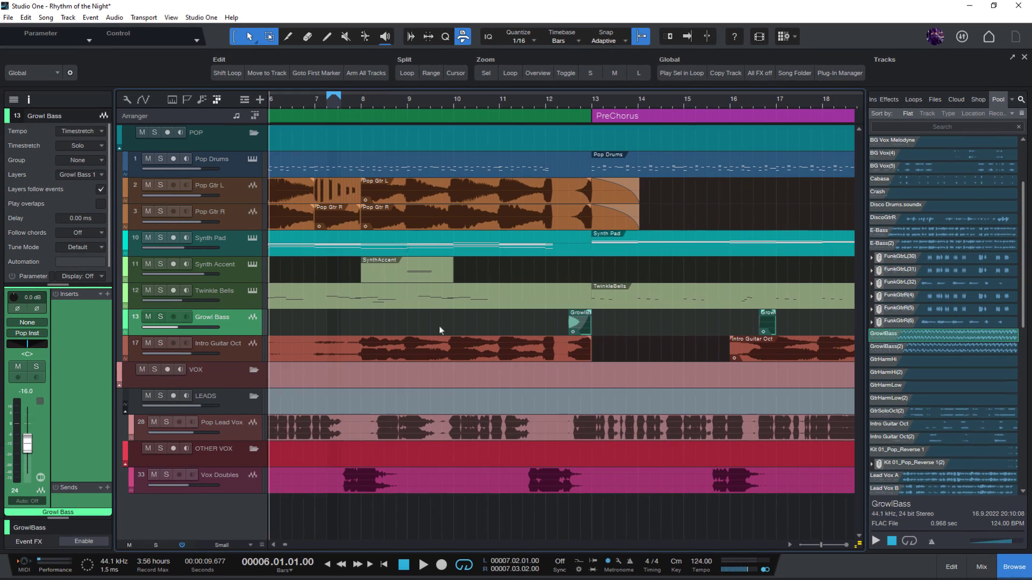
# - Open the Twinkle Bells part in the note editor and marquee-select the six notes in bars 7–8
pyautogui.doubleClick(412, 299)
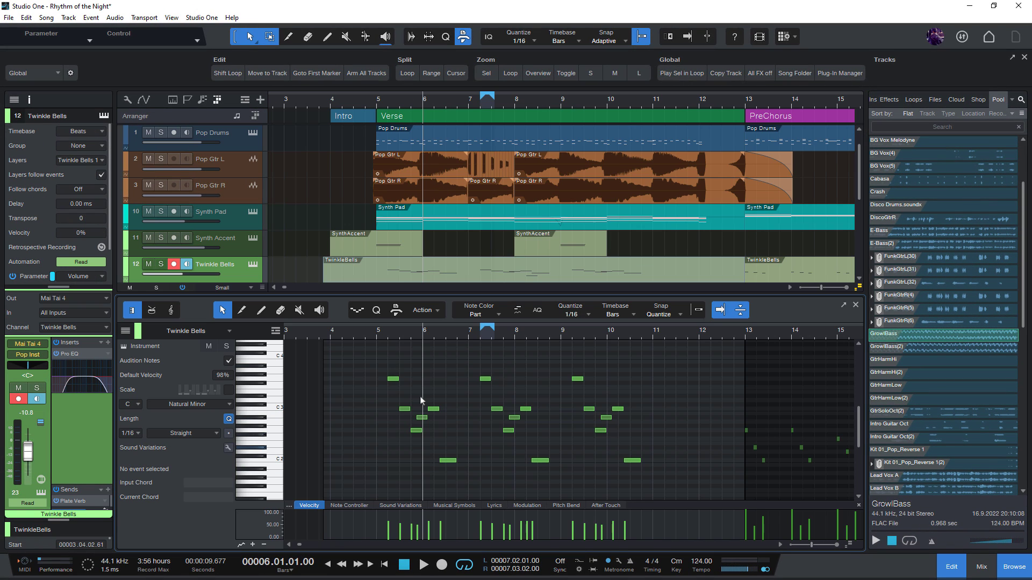
pyautogui.click(394, 310)
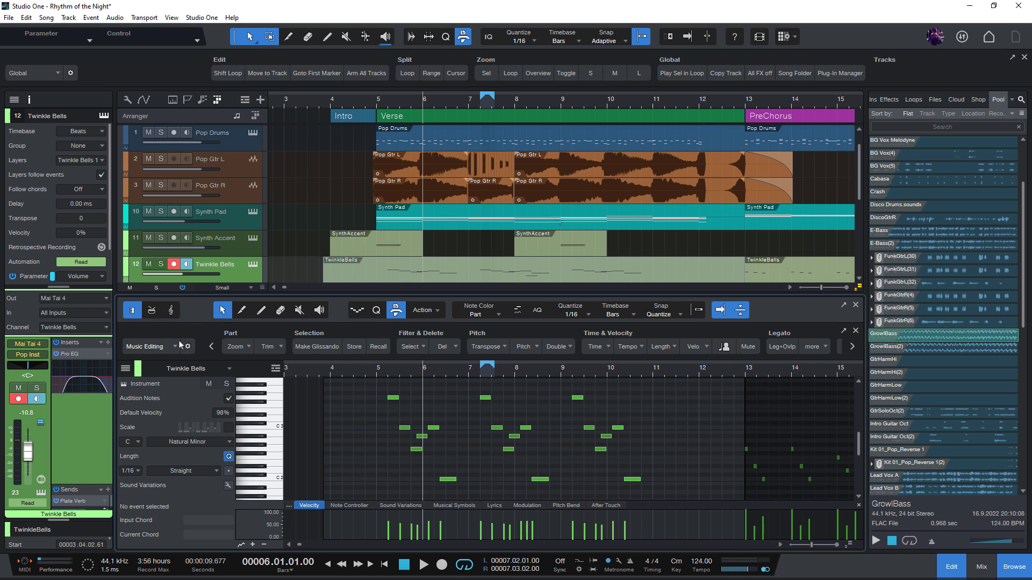
pyautogui.click(395, 310)
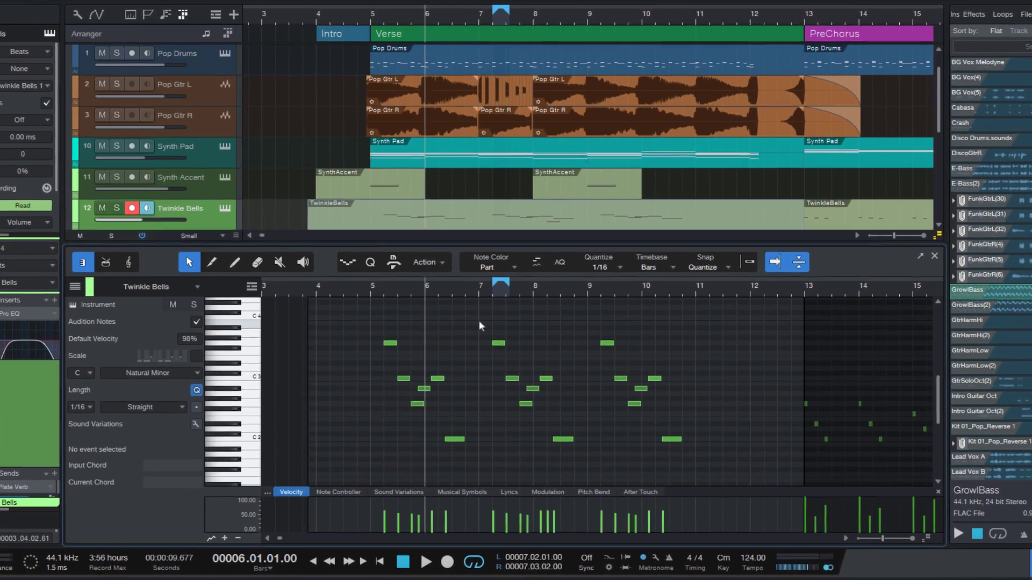
pyautogui.moveTo(469, 359); pyautogui.dragTo(556, 469)
pyautogui.moveTo(600, 437); pyautogui.dragTo(599, 437)
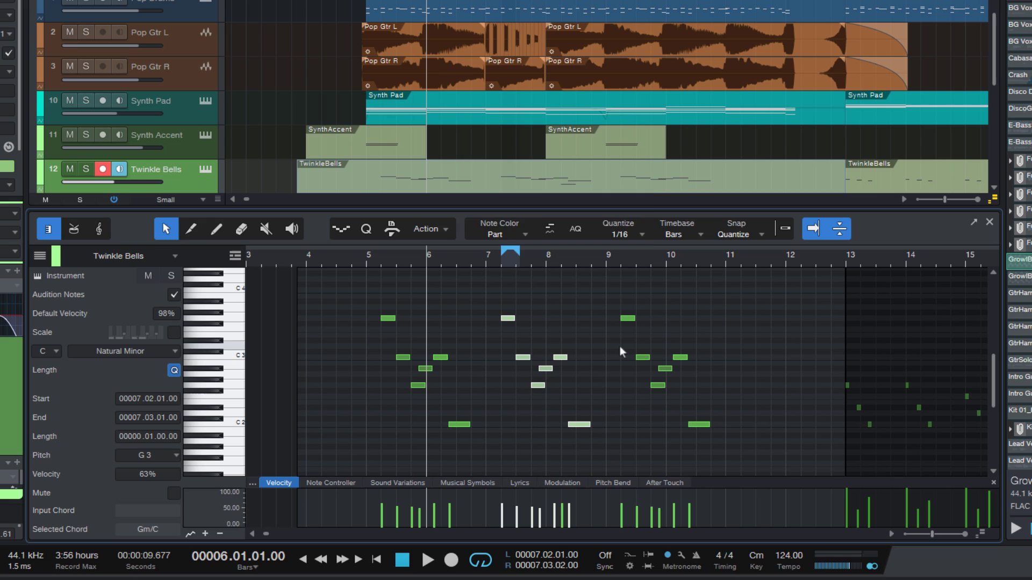
# - Run a Velocity minus macro via a 'velo' search to drop the notes from 63% to 47%, then deselect
pyautogui.hotkey('ctrl', 'alt', 'space')
pyautogui.write('velo')
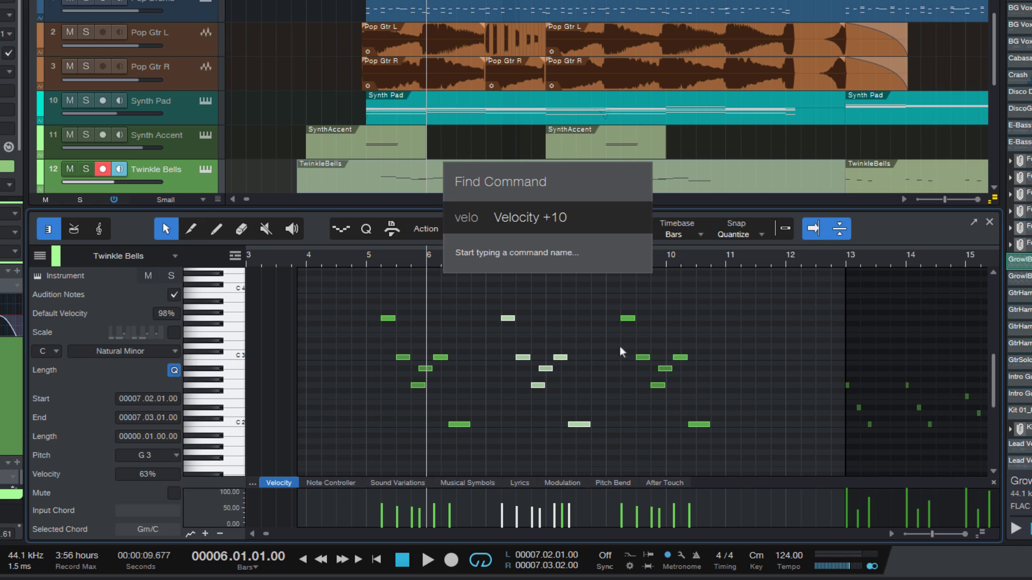
pyautogui.press('Down')
pyautogui.press('Down')
pyautogui.press('Down')
pyautogui.press('Down')
pyautogui.press('Down')
pyautogui.press('Down')
pyautogui.press('Down')
pyautogui.press('Down')
pyautogui.press('Down')
pyautogui.press('Return')
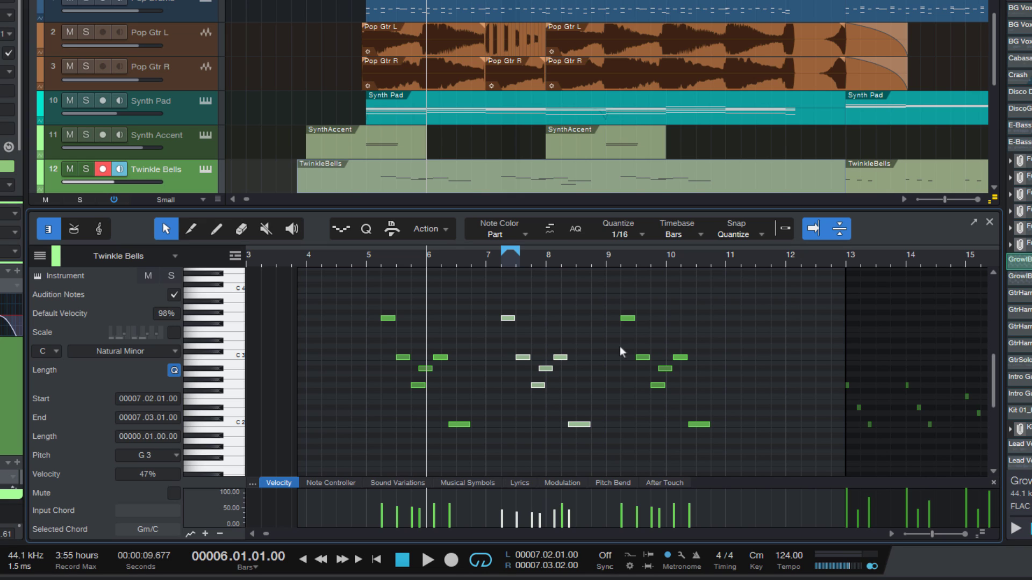
pyautogui.click(585, 324)
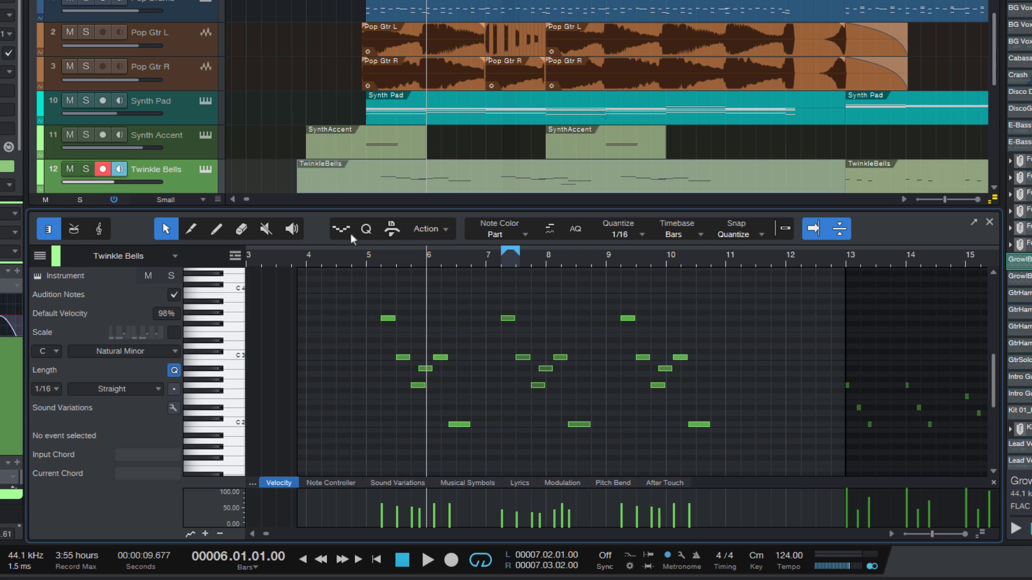
# - Show and hide the editing macros panel, then scroll the note editor
pyautogui.click(392, 229)
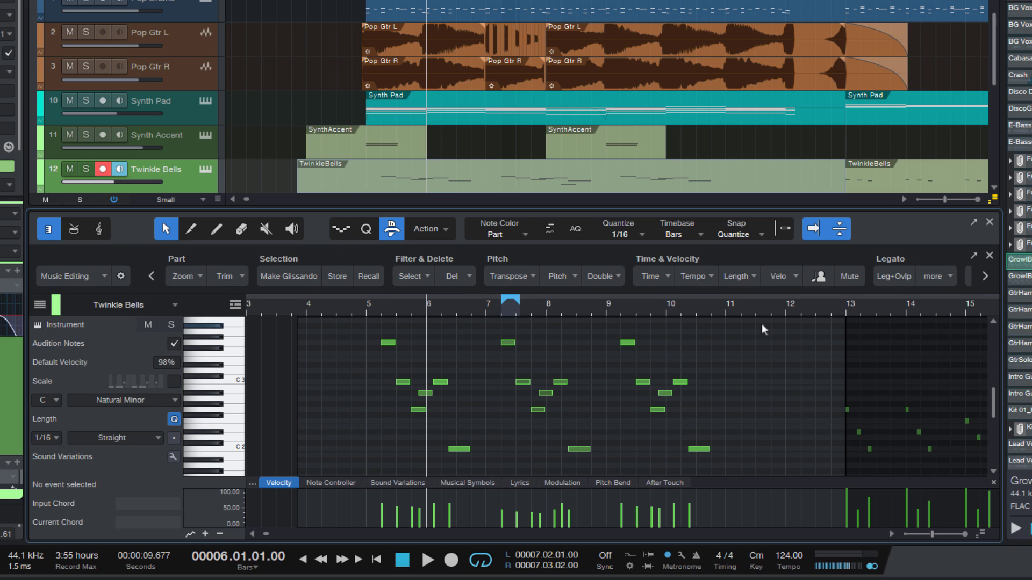
pyautogui.click(391, 238)
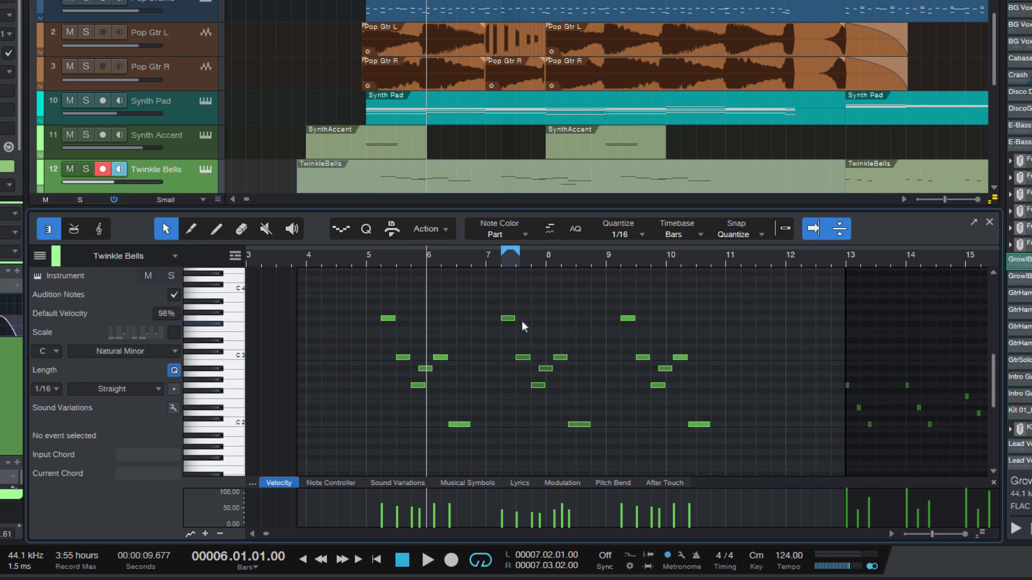
pyautogui.scroll(-1, 516, 319)
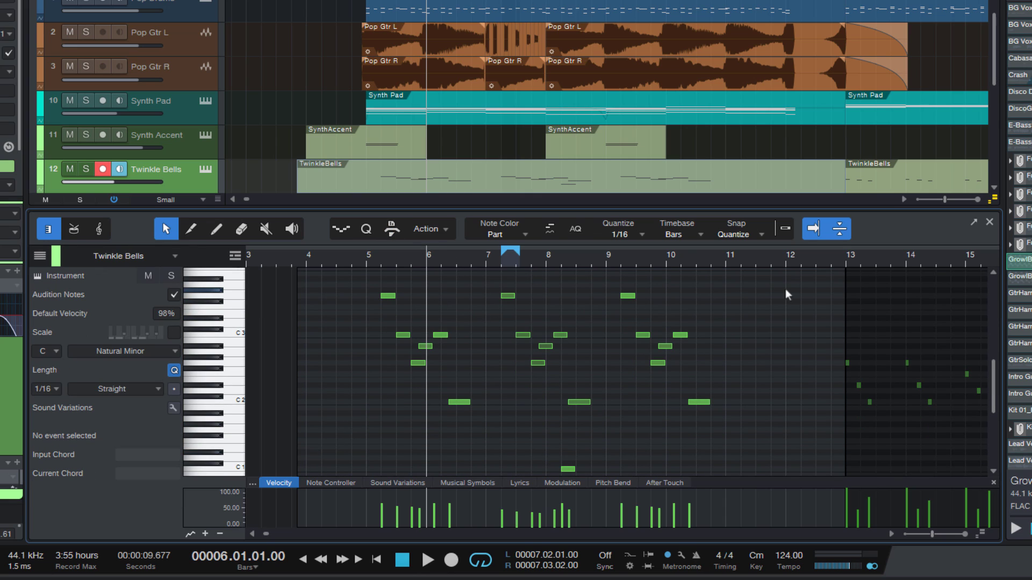
# - Apply Tempo +10% to the notes via a 'tempo' search, then close the note editor with F2
pyautogui.hotkey('ctrl', 'alt', 'space')
pyautogui.write('tempo')
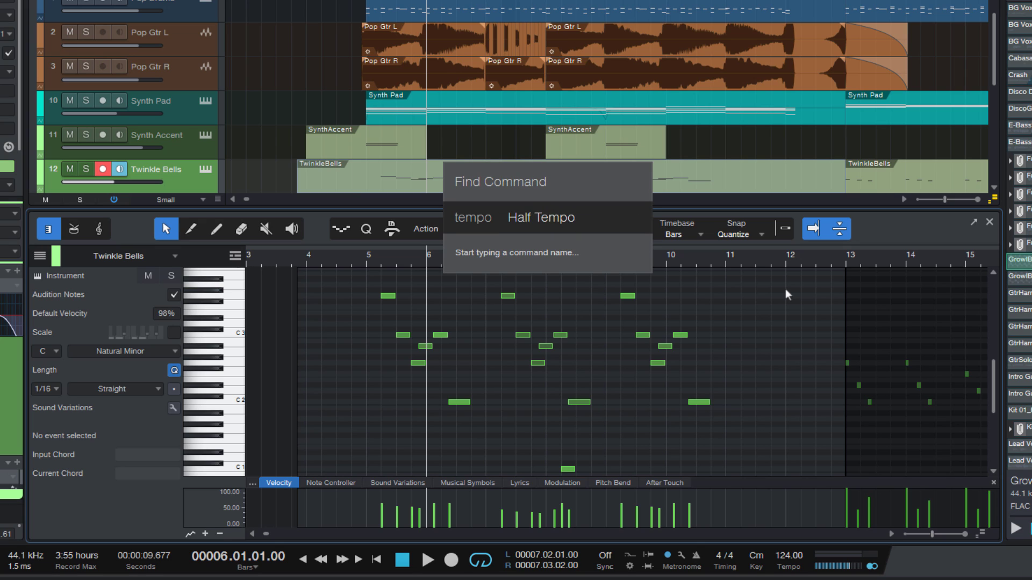
pyautogui.press('Down')
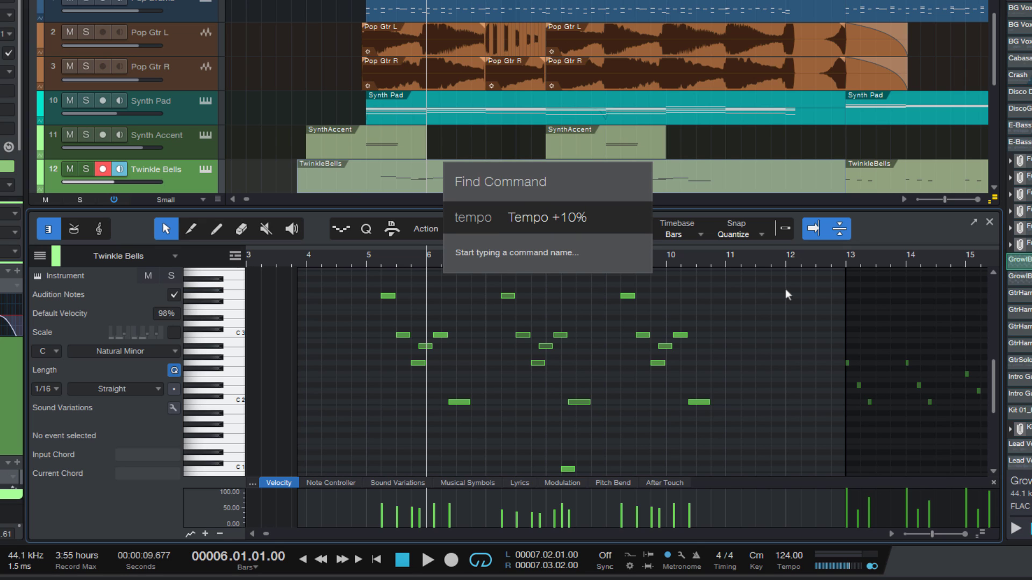
pyautogui.press('Return')
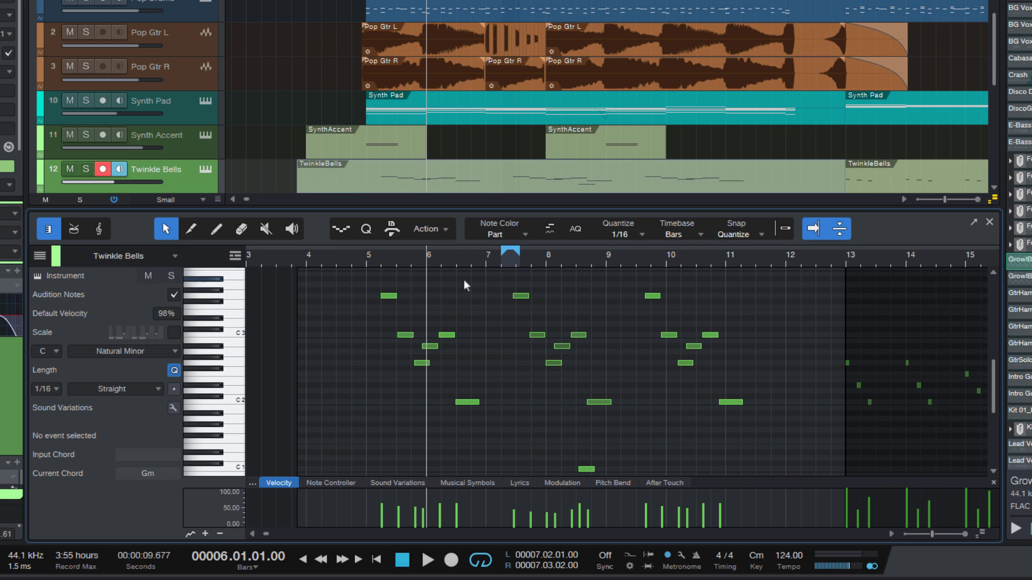
pyautogui.press('F2')
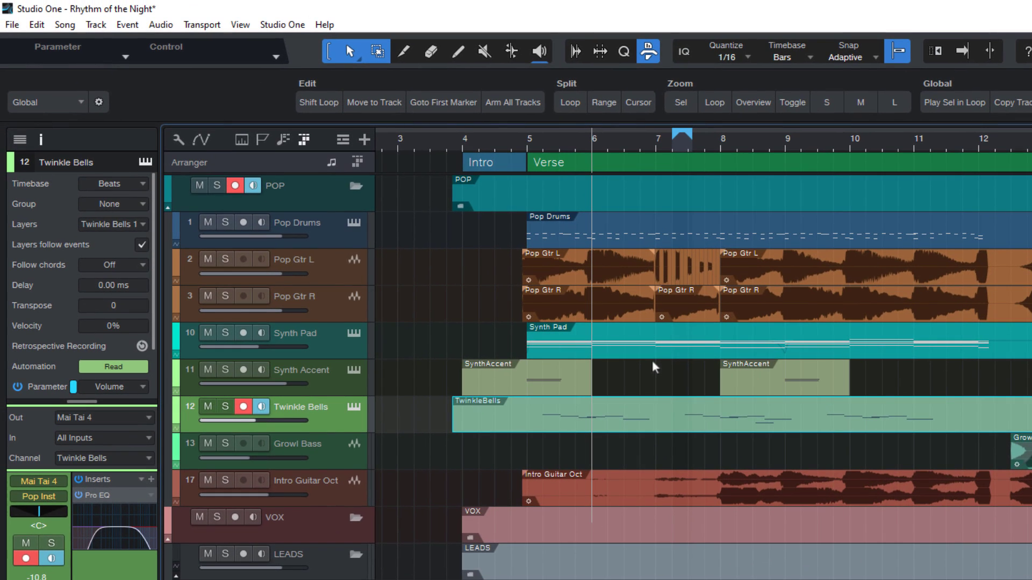
pyautogui.click(323, 24)
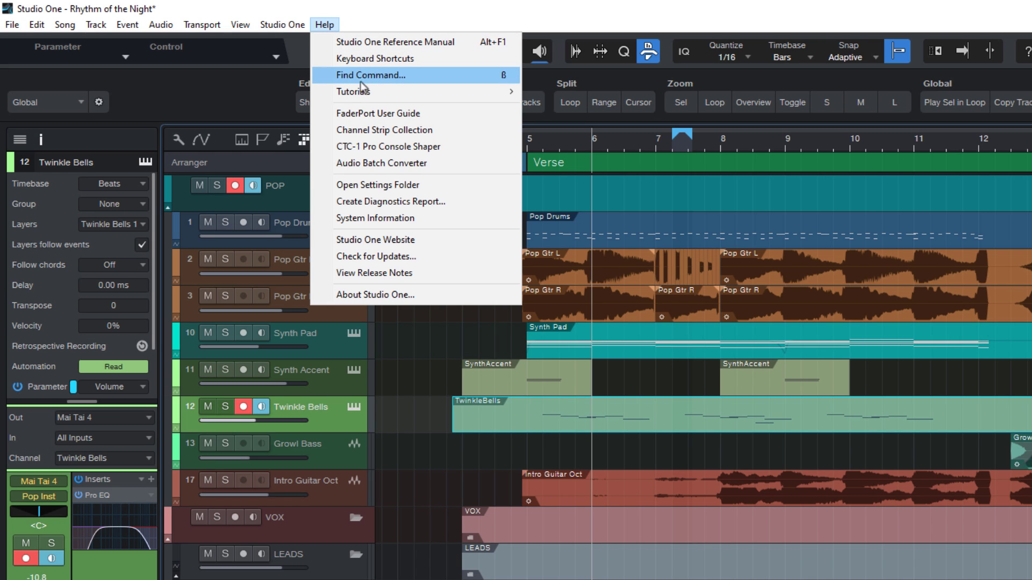
pyautogui.press('Escape')
pyautogui.press('ssharp')
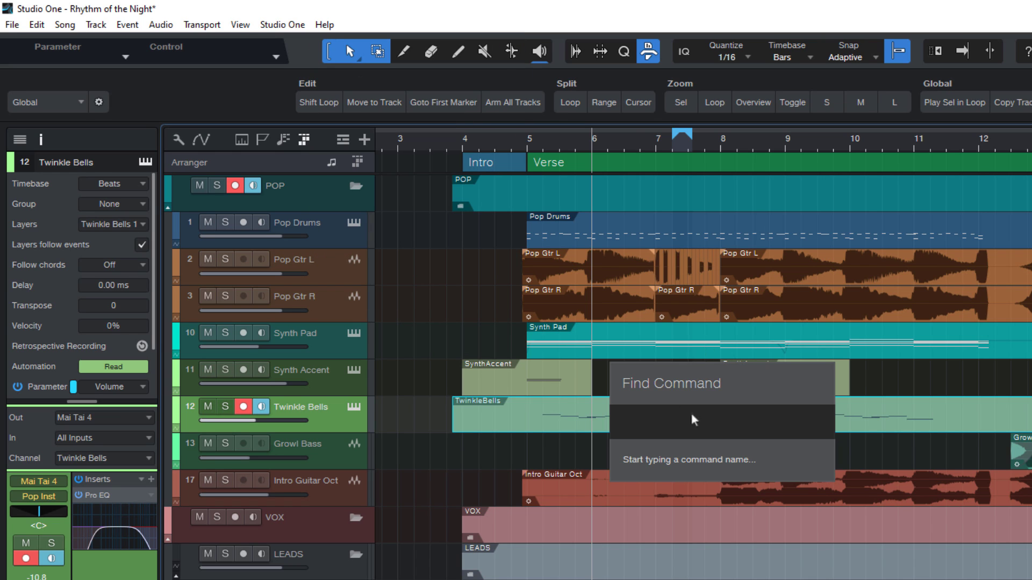
pyautogui.press('Escape')
pyautogui.click(325, 25)
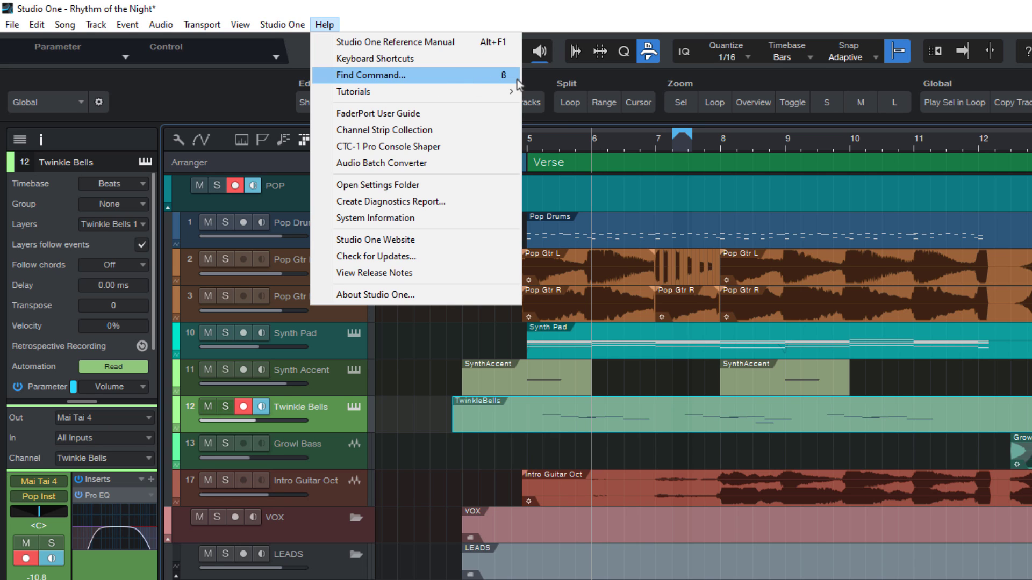
pyautogui.moveTo(294, 24)
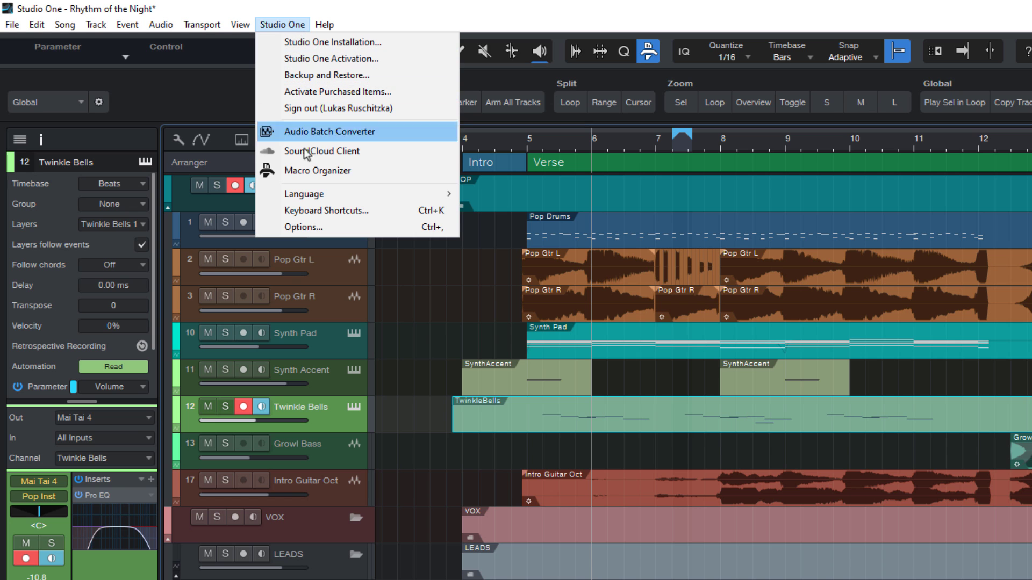
pyautogui.click(338, 210)
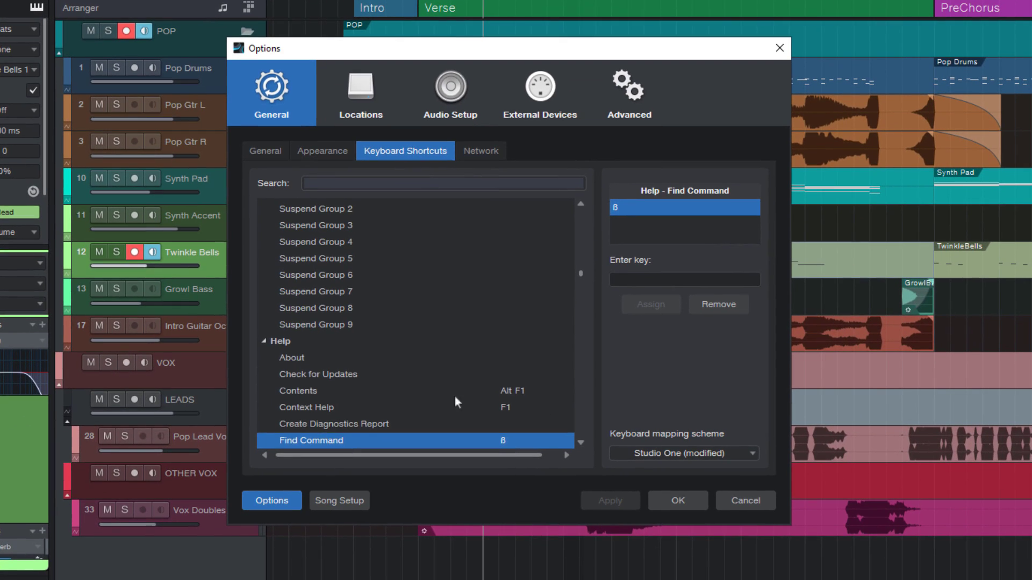
pyautogui.scroll(-4, 407, 357)
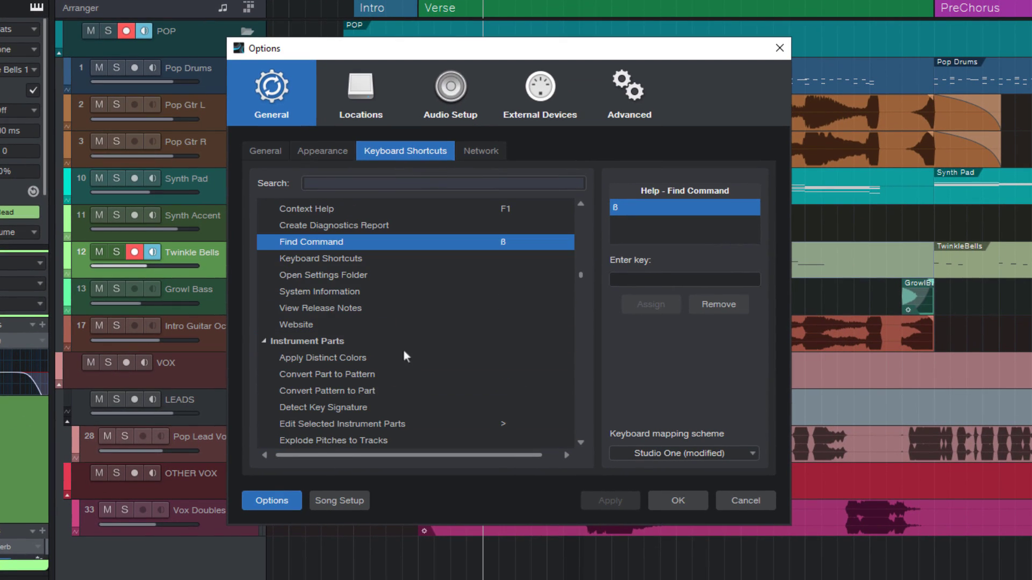
pyautogui.write('find comm')
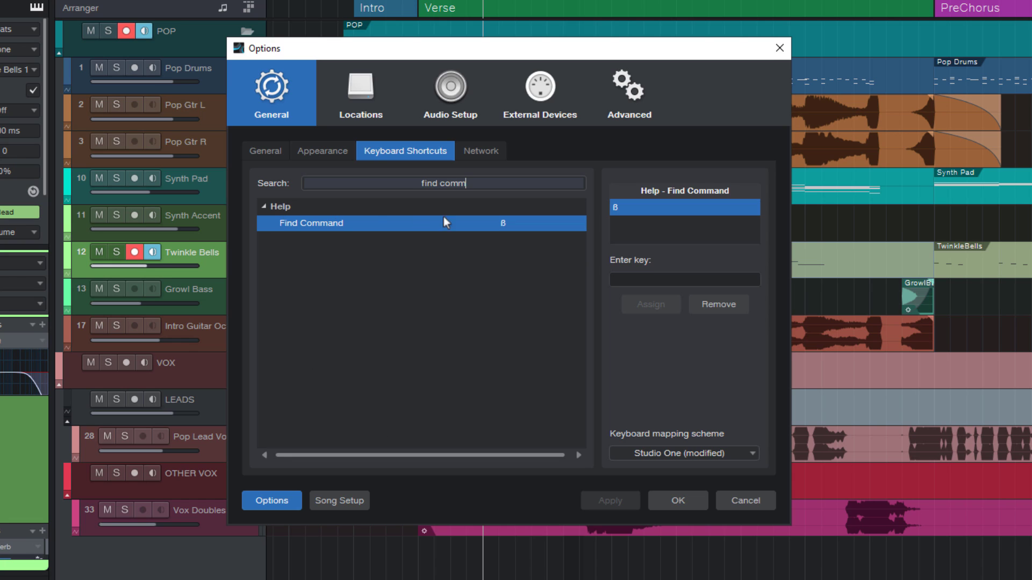
pyautogui.click(650, 280)
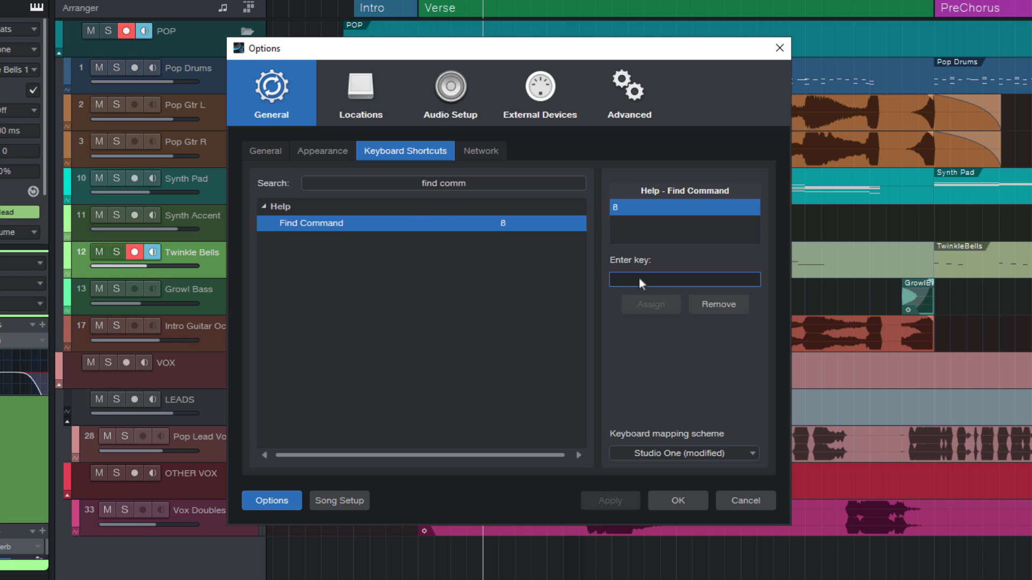
pyautogui.press('ssharp')
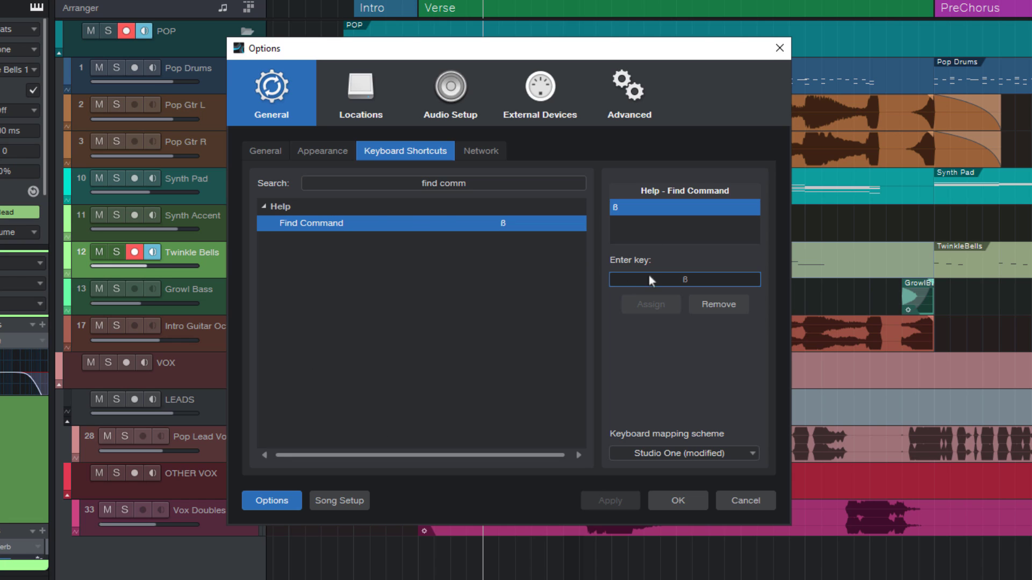
pyautogui.click(753, 505)
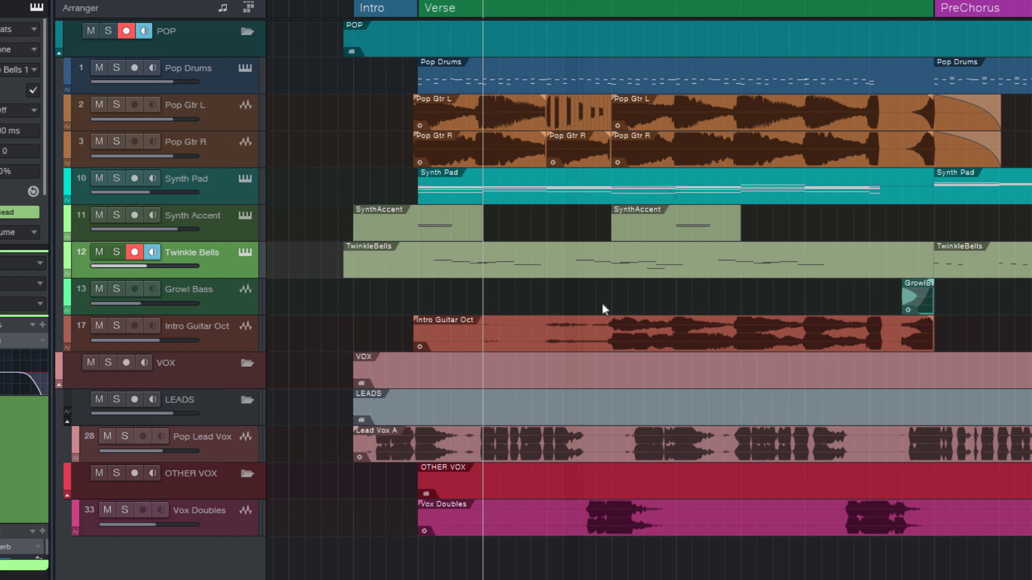
# - Open the Time Display window via a 'time disp' search and move it up over the arrangement
pyautogui.press('ssharp')
pyautogui.write('time disp')
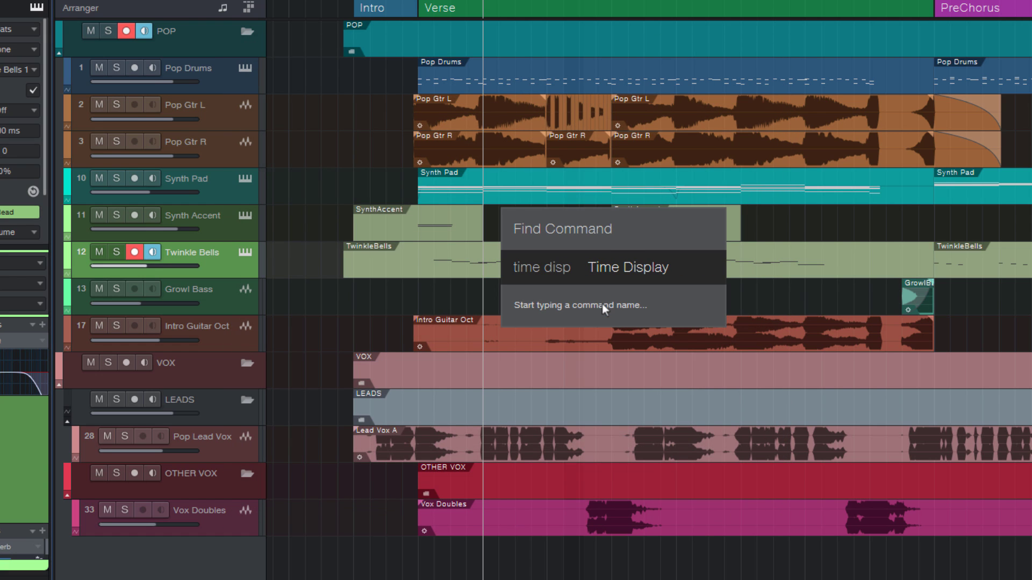
pyautogui.press('Return')
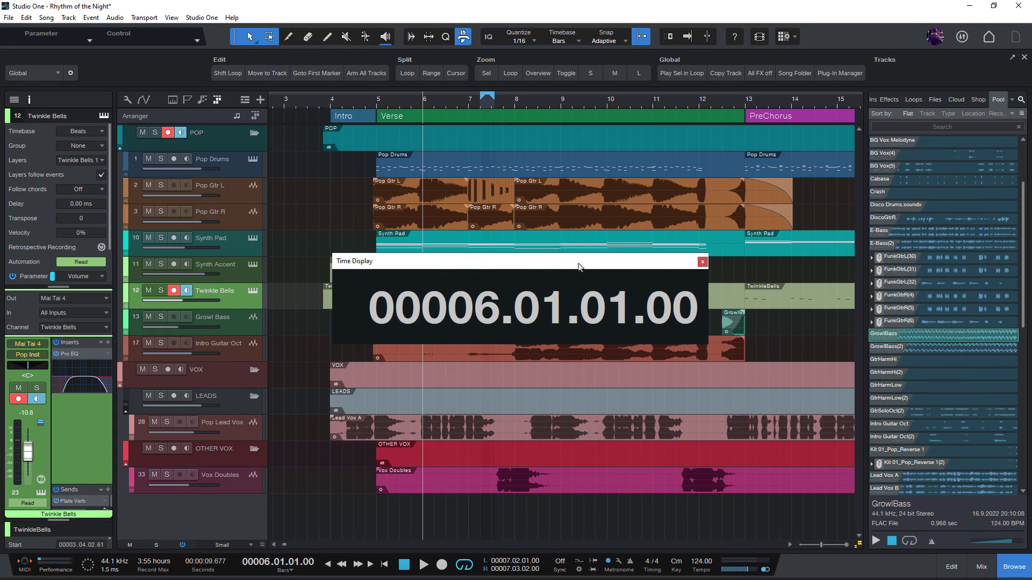
pyautogui.moveTo(569, 269); pyautogui.dragTo(603, 143)
# - Start playback, move the Time Display off the main tracks, and show the Instruments browser list
pyautogui.press('space')
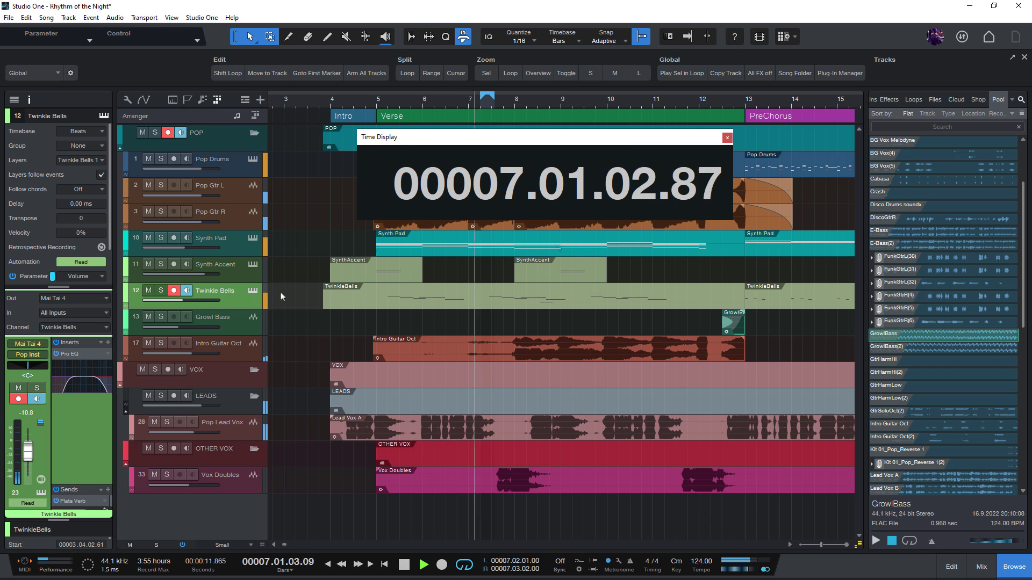
pyautogui.moveTo(466, 141); pyautogui.dragTo(695, 172)
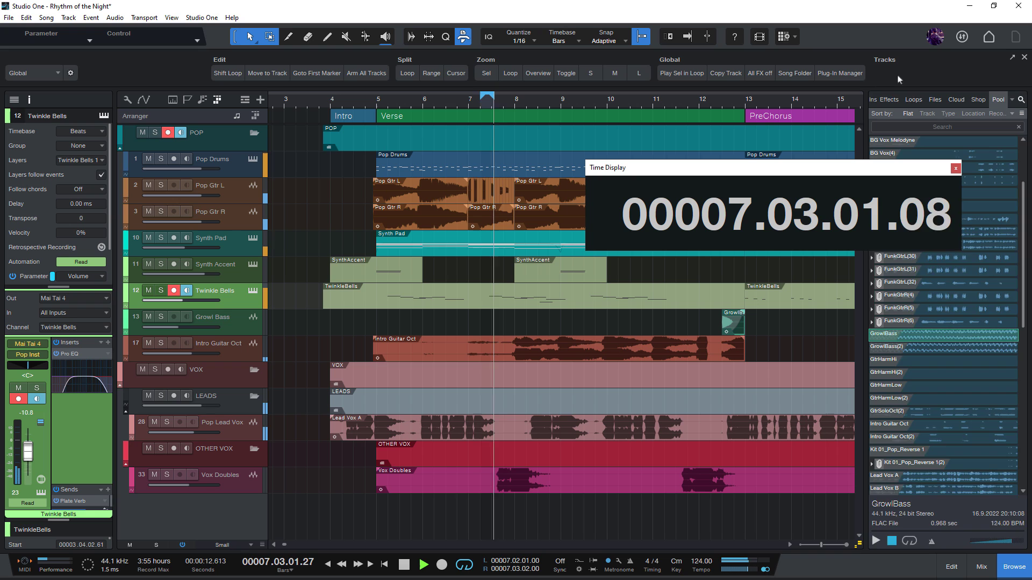
pyautogui.click(873, 100)
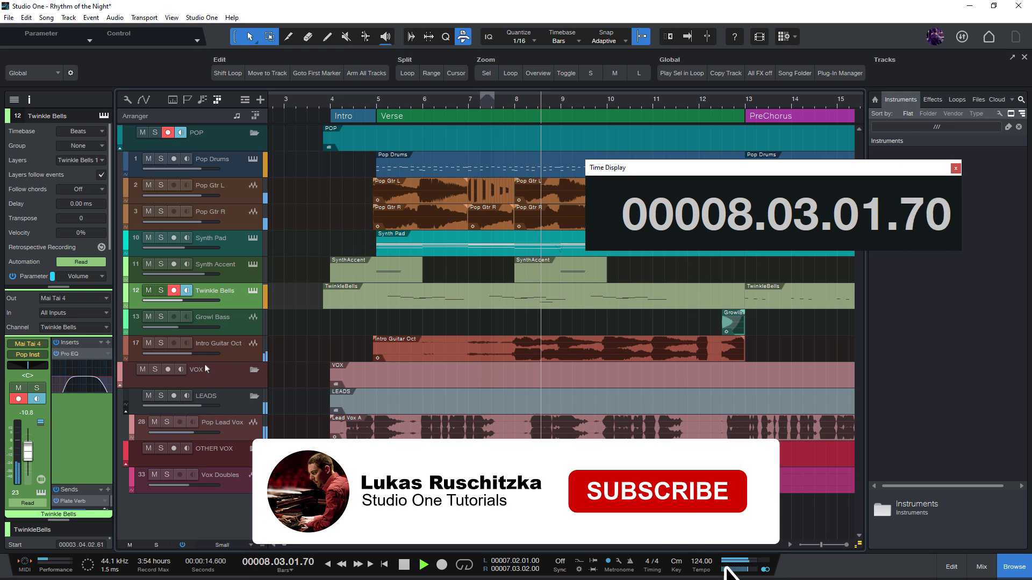